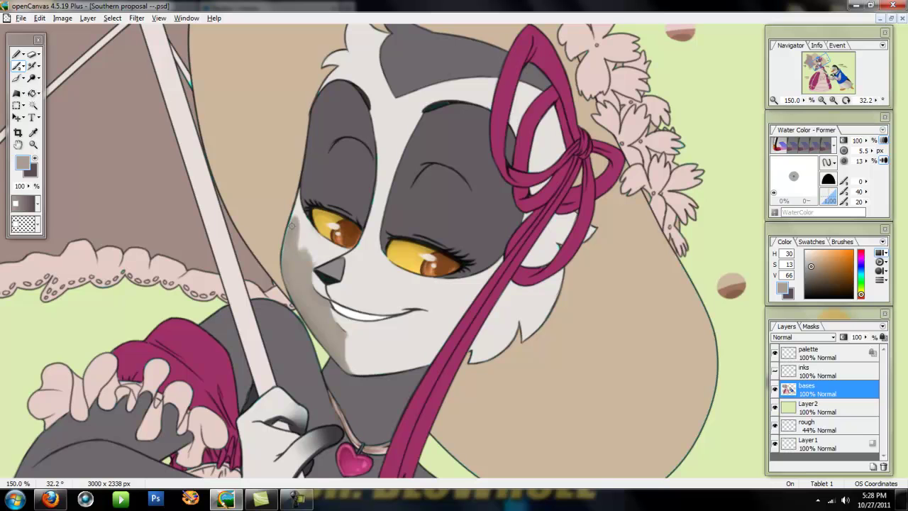
# Shade the left cheek and the fur under the inner corner of the right eye in warm grey on the bases layer.
pyautogui.moveTo(292, 217)
pyautogui.mouseDown()
pyautogui.moveTo(298, 200)
pyautogui.moveTo(308, 229)
pyautogui.moveTo(306, 216)
pyautogui.moveTo(285, 244)
pyautogui.moveTo(309, 241)
pyautogui.moveTo(302, 250)
pyautogui.mouseUp()
pyautogui.click(18, 144)
pyautogui.click(487, 246)
pyautogui.moveTo(501, 246); pyautogui.dragTo(508, 194)
pyautogui.click(17, 66)
pyautogui.press(']')
pyautogui.moveTo(405, 240)
pyautogui.mouseDown()
pyautogui.moveTo(381, 258)
pyautogui.moveTo(403, 238)
pyautogui.moveTo(405, 267)
pyautogui.moveTo(401, 236)
pyautogui.moveTo(406, 255)
pyautogui.moveTo(394, 248)
pyautogui.moveTo(422, 243)
pyautogui.mouseUp()
pyautogui.press(']')
pyautogui.moveTo(903, 174); pyautogui.dragTo(903, 171)
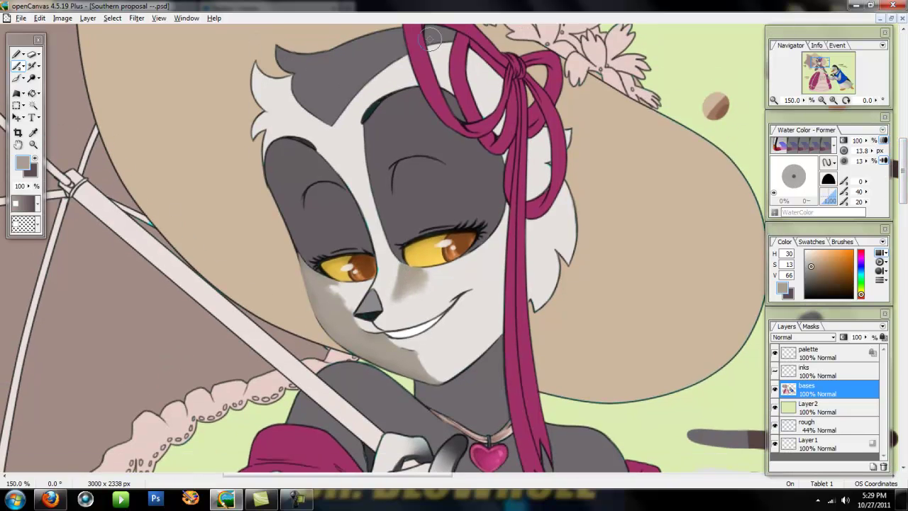
# Sample the light fur colour and blend the shading under the right eye and across the left cheek with a brush up to 34.2 px.
pyautogui.keyDown('alt'); pyautogui.click(431, 279); pyautogui.keyUp('alt')
pyautogui.press(']')
pyautogui.press(']')
pyautogui.press(']')
pyautogui.moveTo(434, 275)
pyautogui.mouseDown()
pyautogui.moveTo(422, 296)
pyautogui.moveTo(415, 280)
pyautogui.moveTo(445, 276)
pyautogui.moveTo(426, 273)
pyautogui.moveTo(421, 298)
pyautogui.moveTo(403, 293)
pyautogui.moveTo(396, 303)
pyautogui.moveTo(399, 253)
pyautogui.mouseUp()
pyautogui.moveTo(333, 287)
pyautogui.mouseDown()
pyautogui.moveTo(341, 298)
pyautogui.moveTo(330, 284)
pyautogui.moveTo(350, 289)
pyautogui.moveTo(332, 298)
pyautogui.moveTo(354, 308)
pyautogui.mouseUp()
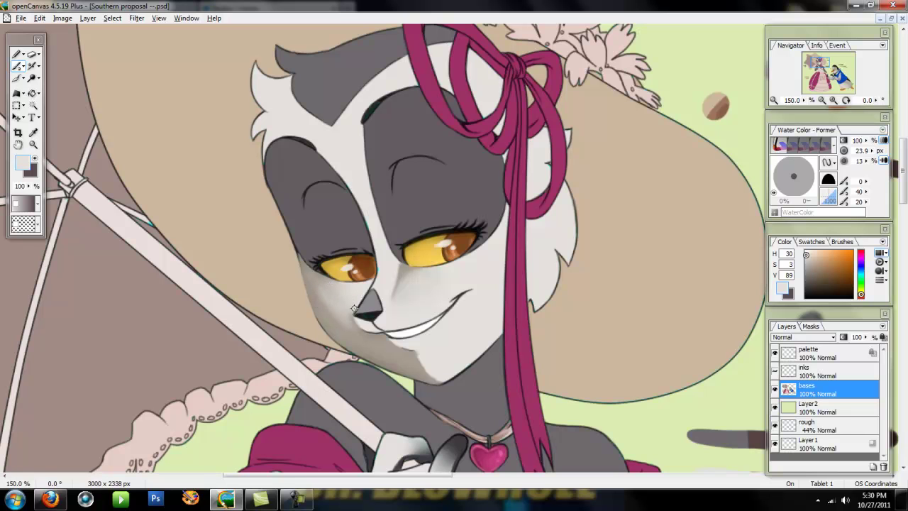
pyautogui.moveTo(324, 281)
pyautogui.mouseDown()
pyautogui.moveTo(340, 308)
pyautogui.moveTo(319, 290)
pyautogui.moveTo(347, 324)
pyautogui.mouseUp()
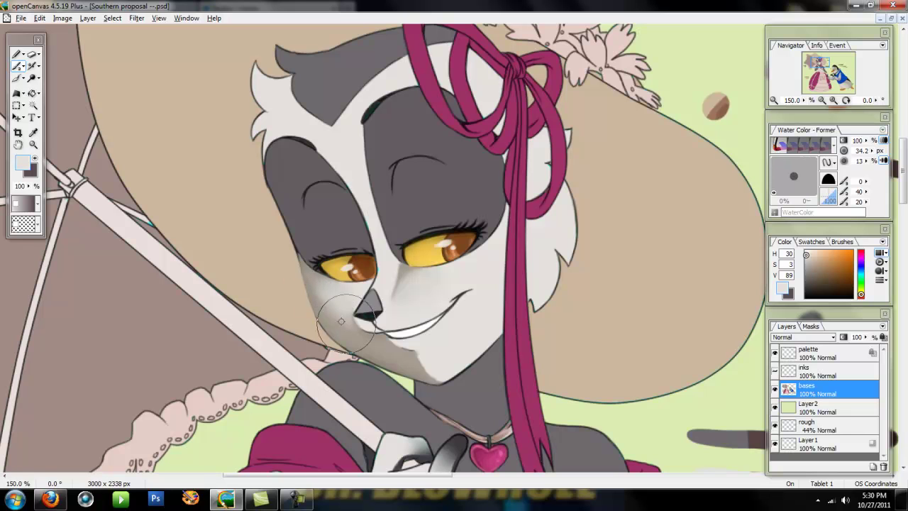
# Soften the shading on the chin and beside the nose bridge in the light fur colour, reducing the brush from 16.7 to 7.2 px.
pyautogui.press('[')
pyautogui.press('[')
pyautogui.press('[')
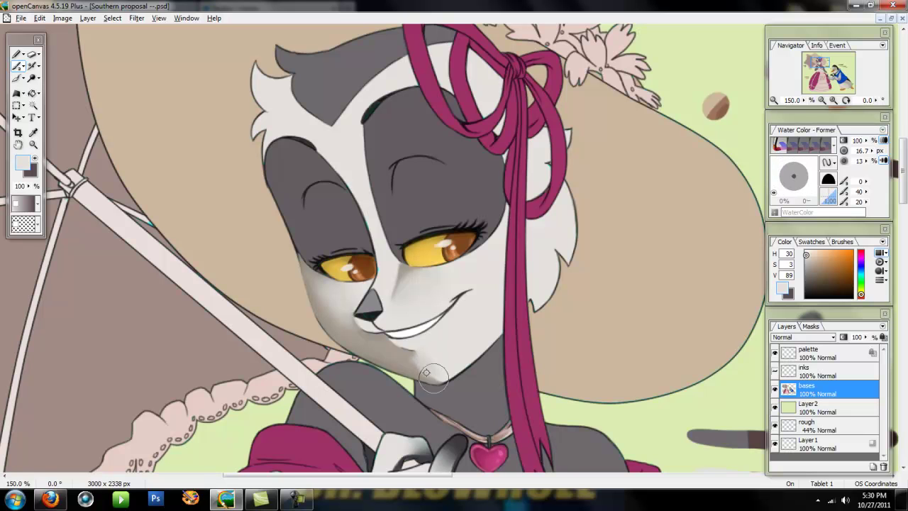
pyautogui.press(']')
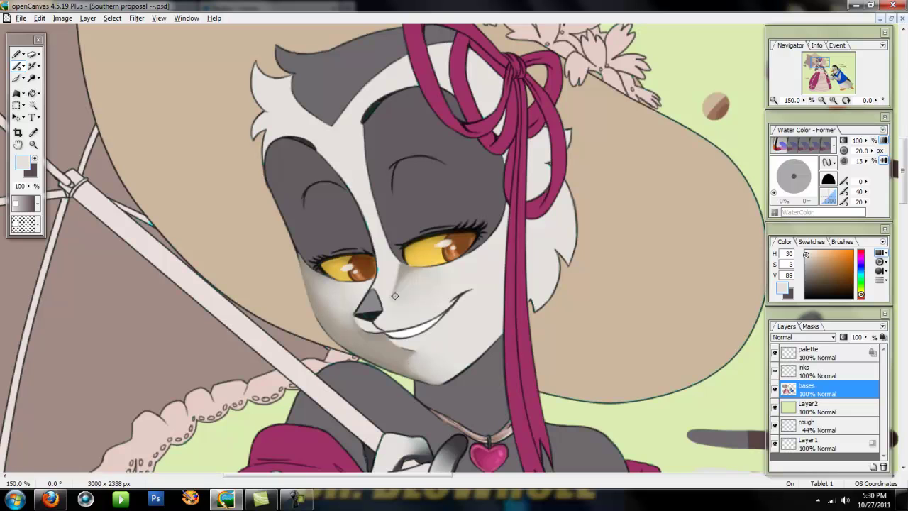
pyautogui.press('[')
pyautogui.press('[')
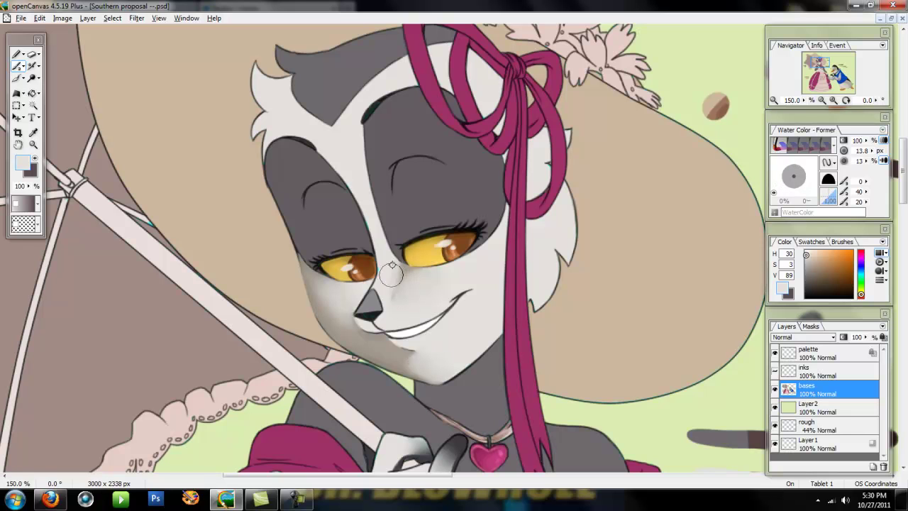
pyautogui.press('[')
pyautogui.press('[')
pyautogui.press('[')
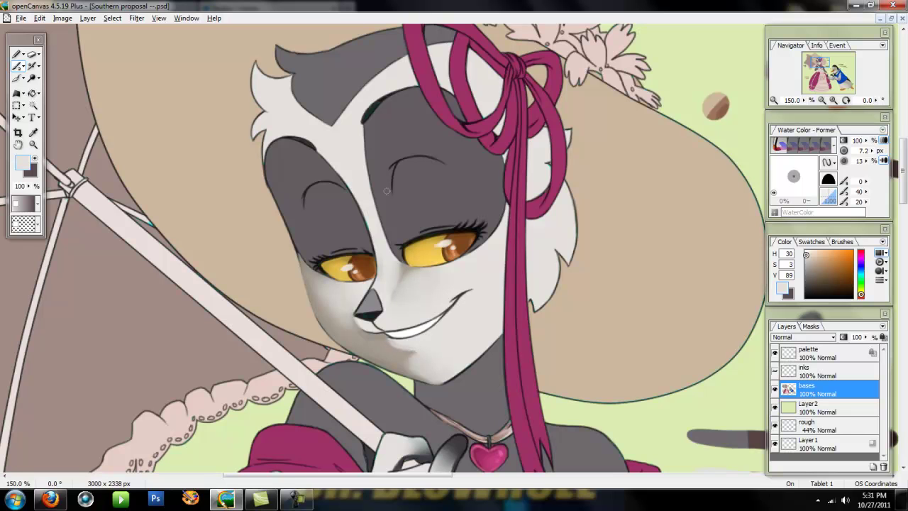
# Sample the warm grey shadow and deepen the shading around the nose at 5.5 px and under the right eye's inner corner at 16.7 px.
pyautogui.keyDown('alt'); pyautogui.click(372, 349); pyautogui.keyUp('alt')
pyautogui.press('[')
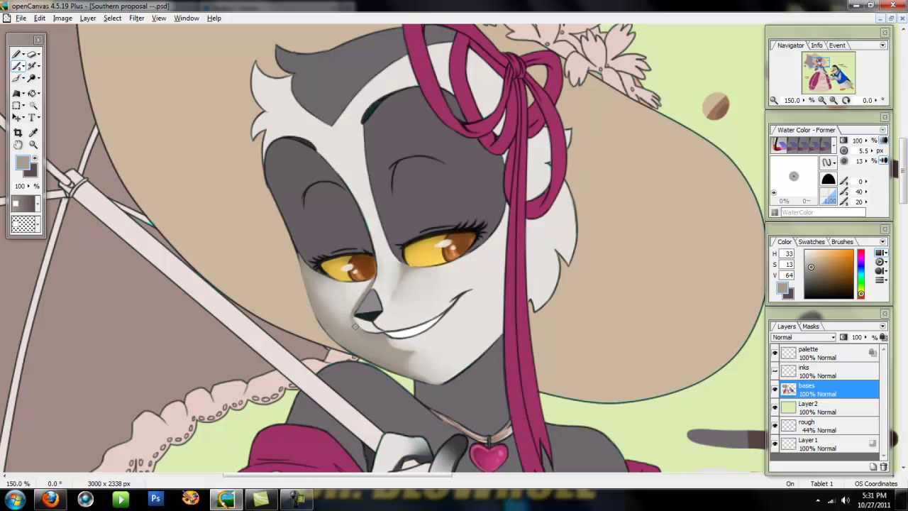
pyautogui.press(']')
pyautogui.press(']')
pyautogui.press(']')
pyautogui.press(']')
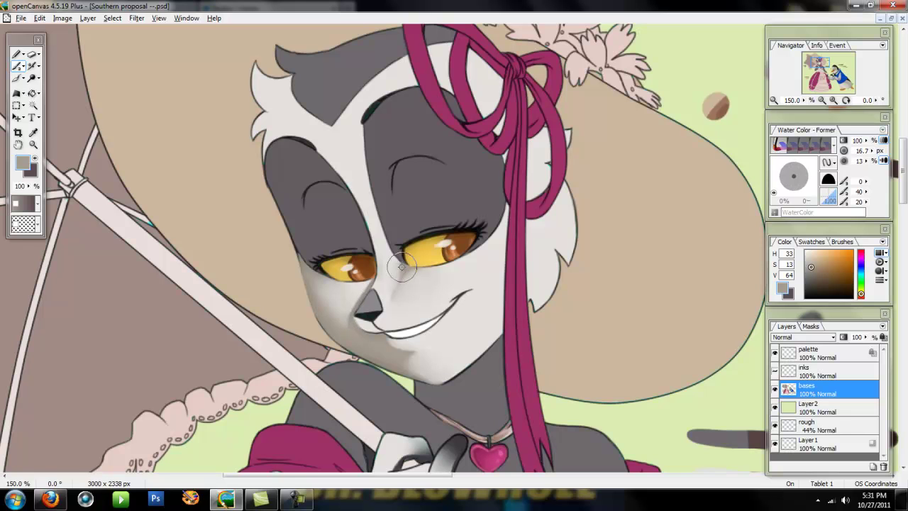
# Resample the light fur colour and smooth the shadows under the right eye and on the cheek at 34.2 px, and around the chin at 13.8 px.
pyautogui.keyDown('alt'); pyautogui.click(415, 266); pyautogui.keyUp('alt')
pyautogui.press(']')
pyautogui.press(']')
pyautogui.press(']')
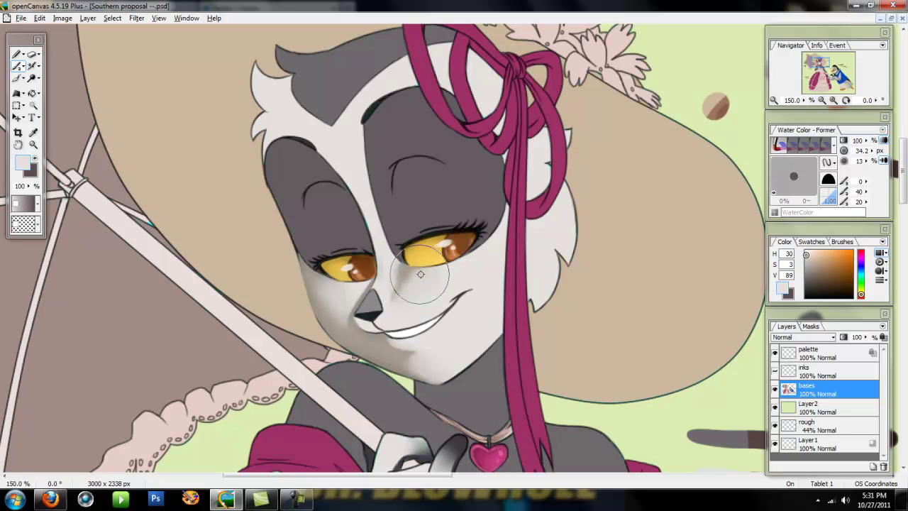
pyautogui.moveTo(335, 289); pyautogui.dragTo(345, 321)
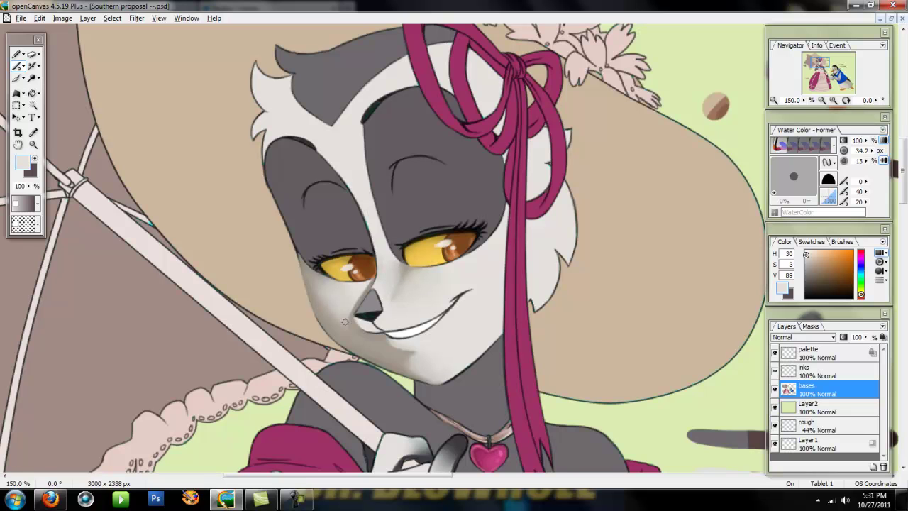
pyautogui.press('[')
pyautogui.press('[')
pyautogui.press('[')
pyautogui.press('[')
pyautogui.press('[')
pyautogui.press('[')
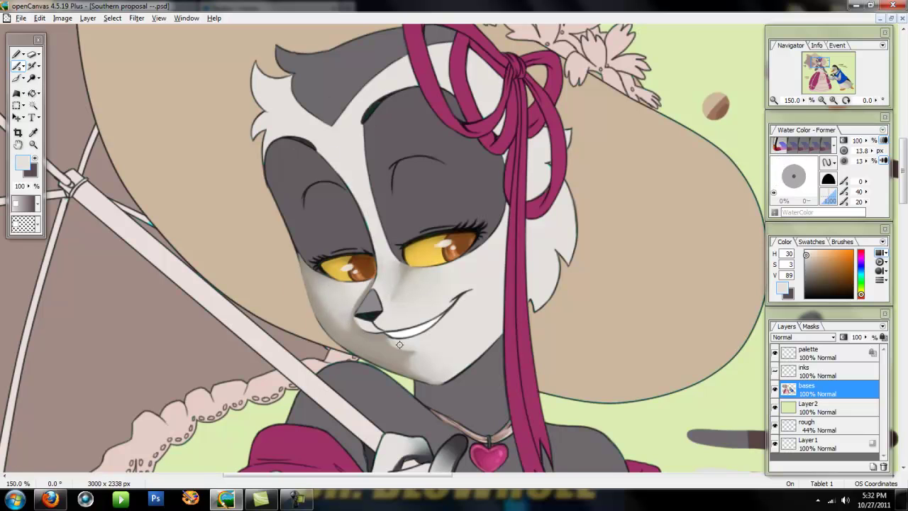
# Sample the warm grey shadow and shade the corner of the smile and the base of the forehead tuft with a 5.5 px brush.
pyautogui.keyDown('alt'); pyautogui.click(368, 329); pyautogui.keyUp('alt')
pyautogui.press('[')
pyautogui.press('[')
pyautogui.press('[')
pyautogui.press('[')
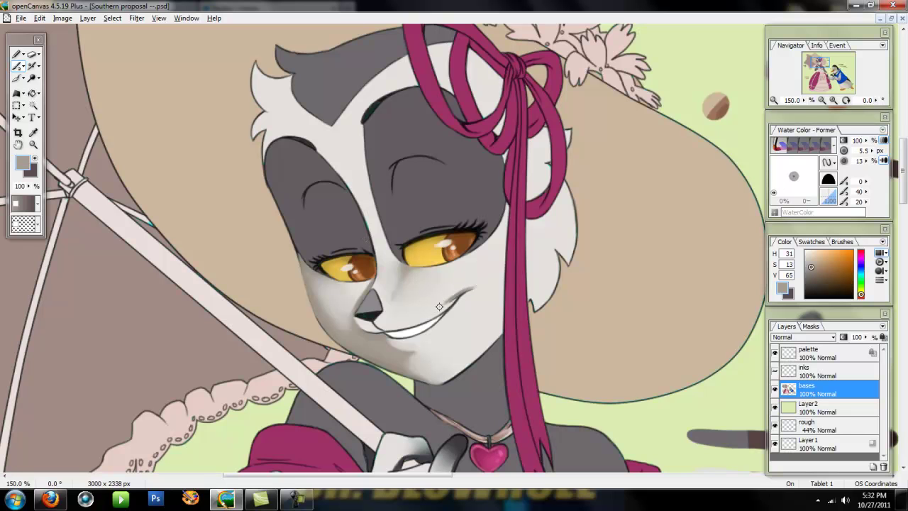
pyautogui.moveTo(290, 103); pyautogui.dragTo(286, 133)
# Rotate the canvas to about 98° and paint warm grey shading along the mouth, jaw and chin.
pyautogui.click(15, 145)
pyautogui.moveTo(458, 221)
pyautogui.mouseDown()
pyautogui.moveTo(545, 229)
pyautogui.moveTo(542, 270)
pyautogui.mouseUp()
pyautogui.click(16, 66)
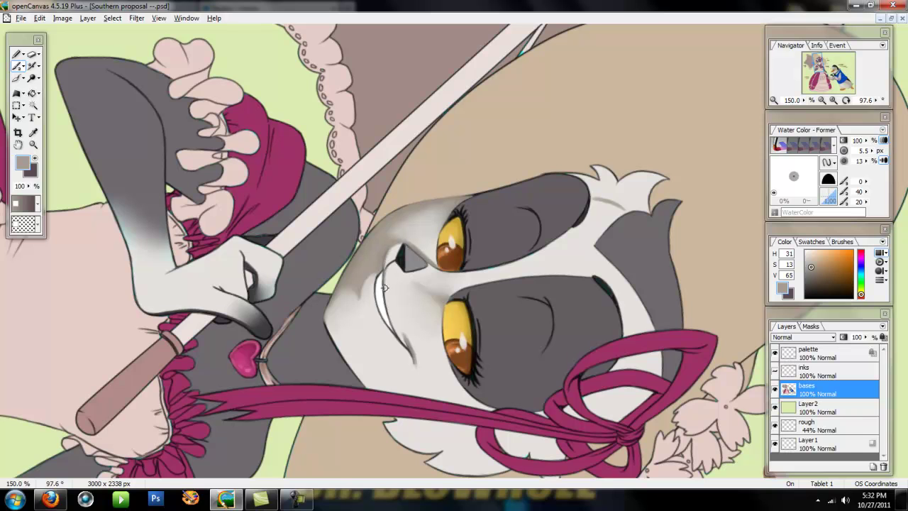
pyautogui.moveTo(386, 299); pyautogui.dragTo(396, 331)
pyautogui.moveTo(366, 234); pyautogui.dragTo(350, 273)
pyautogui.moveTo(328, 319)
pyautogui.mouseDown()
pyautogui.moveTo(334, 340)
pyautogui.moveTo(342, 295)
pyautogui.mouseUp()
# Sample the light fur colour and blend the chin shading at 23.9 px and the area around the smile with a smaller brush.
pyautogui.rightClick(352, 316)
pyautogui.press(']')
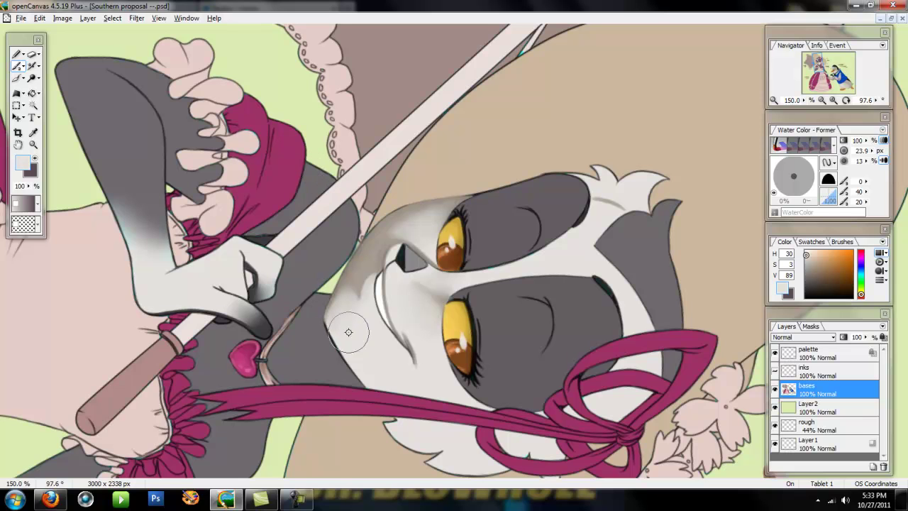
pyautogui.moveTo(346, 283)
pyautogui.mouseDown()
pyautogui.moveTo(334, 309)
pyautogui.moveTo(341, 335)
pyautogui.mouseUp()
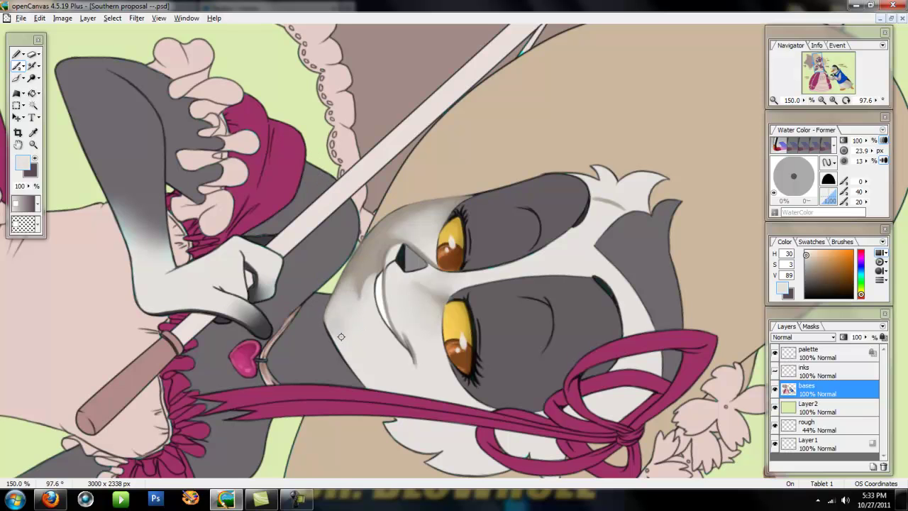
pyautogui.moveTo(368, 290); pyautogui.dragTo(368, 282)
pyautogui.press('[')
pyautogui.moveTo(388, 271)
pyautogui.mouseDown()
pyautogui.moveTo(393, 319)
pyautogui.moveTo(423, 365)
pyautogui.mouseUp()
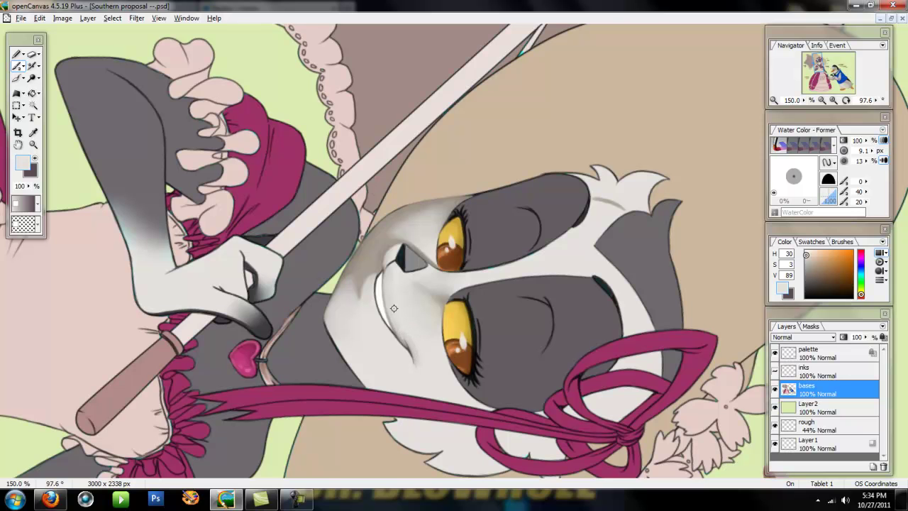
# Sample the warm grey shadow, rotate the canvas to about 13° and shade the white fur tuft at the left side of the forehead.
pyautogui.keyDown('alt'); pyautogui.click(353, 196); pyautogui.keyUp('alt')
pyautogui.click(21, 144)
pyautogui.moveTo(451, 271); pyautogui.dragTo(478, 252)
pyautogui.moveTo(449, 70); pyautogui.dragTo(456, 176)
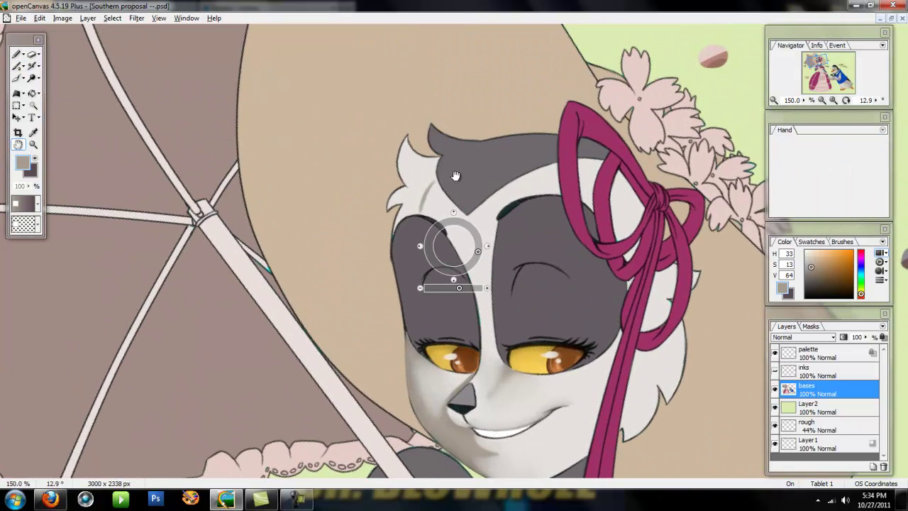
pyautogui.click(18, 66)
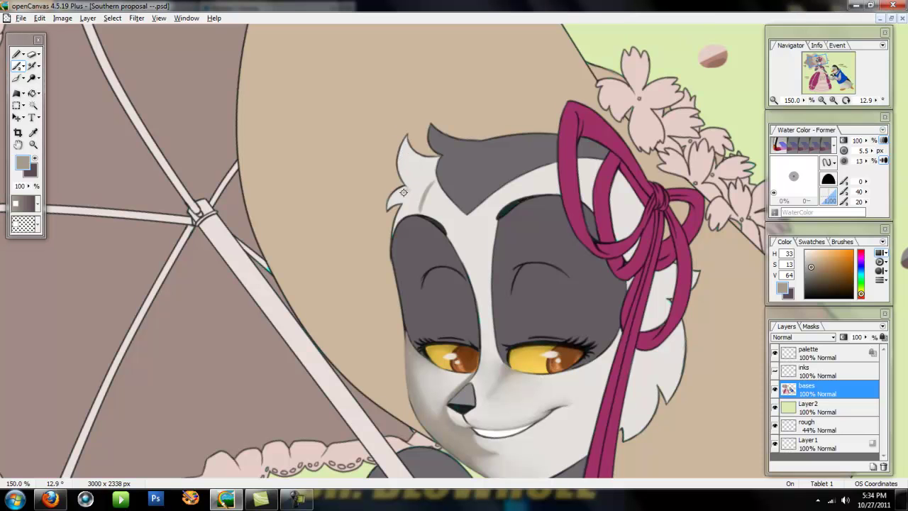
pyautogui.moveTo(395, 194)
pyautogui.mouseDown()
pyautogui.moveTo(389, 206)
pyautogui.moveTo(410, 202)
pyautogui.mouseUp()
pyautogui.moveTo(398, 150)
pyautogui.mouseDown()
pyautogui.moveTo(407, 188)
pyautogui.moveTo(415, 188)
pyautogui.moveTo(397, 165)
pyautogui.moveTo(403, 142)
pyautogui.moveTo(419, 177)
pyautogui.moveTo(413, 154)
pyautogui.moveTo(389, 203)
pyautogui.moveTo(406, 154)
pyautogui.moveTo(417, 209)
pyautogui.mouseUp()
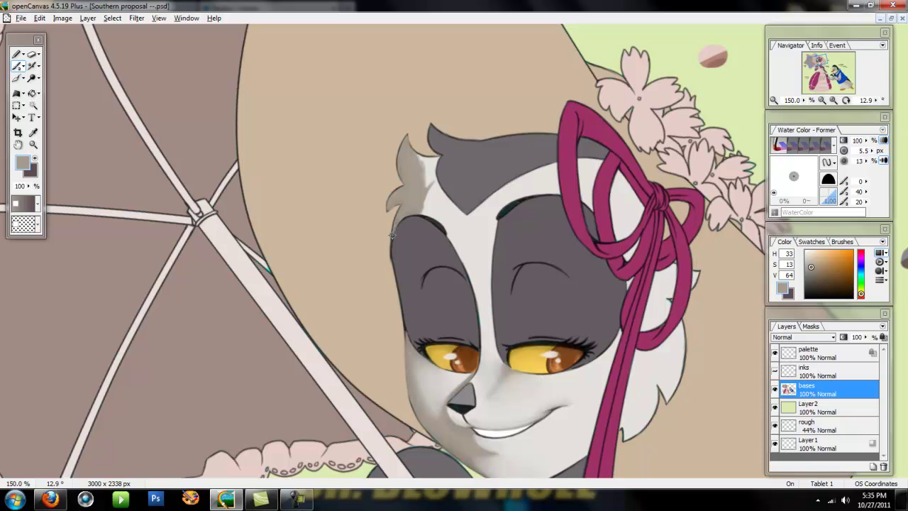
pyautogui.moveTo(421, 175); pyautogui.dragTo(430, 157)
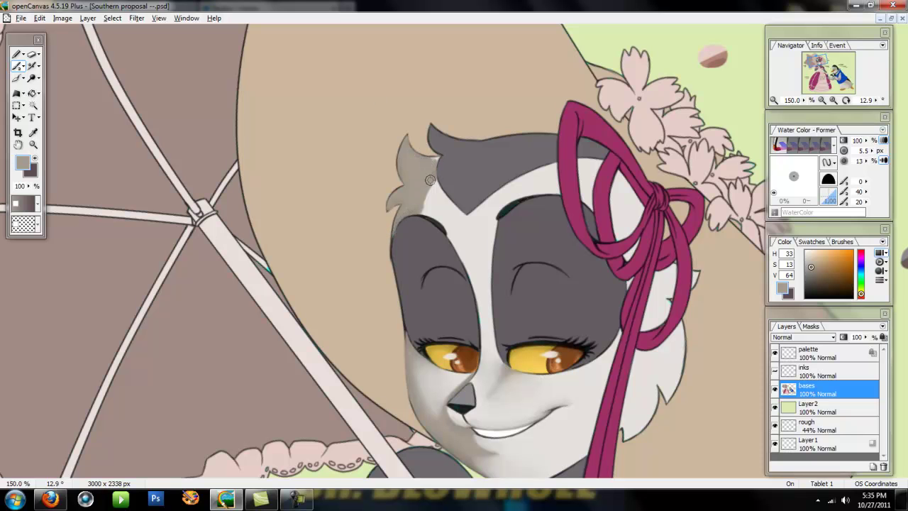
pyautogui.moveTo(424, 203)
pyautogui.mouseDown()
pyautogui.moveTo(433, 182)
pyautogui.moveTo(408, 194)
pyautogui.moveTo(443, 217)
pyautogui.moveTo(448, 206)
pyautogui.moveTo(432, 181)
pyautogui.moveTo(456, 207)
pyautogui.moveTo(406, 134)
pyautogui.moveTo(430, 189)
pyautogui.moveTo(415, 198)
pyautogui.moveTo(428, 178)
pyautogui.mouseUp()
# Sample the light fur colour and blend the forehead tuft's shading into the white fur, varying the brush between 34.2 and 9.1 px.
pyautogui.keyDown('alt'); pyautogui.click(438, 203); pyautogui.keyUp('alt')
pyautogui.press(']')
pyautogui.press(']')
pyautogui.press(']')
pyautogui.press(']')
pyautogui.press(']')
pyautogui.press(']')
pyautogui.press(']')
pyautogui.press(']')
pyautogui.press(']')
pyautogui.press(']')
pyautogui.press(']')
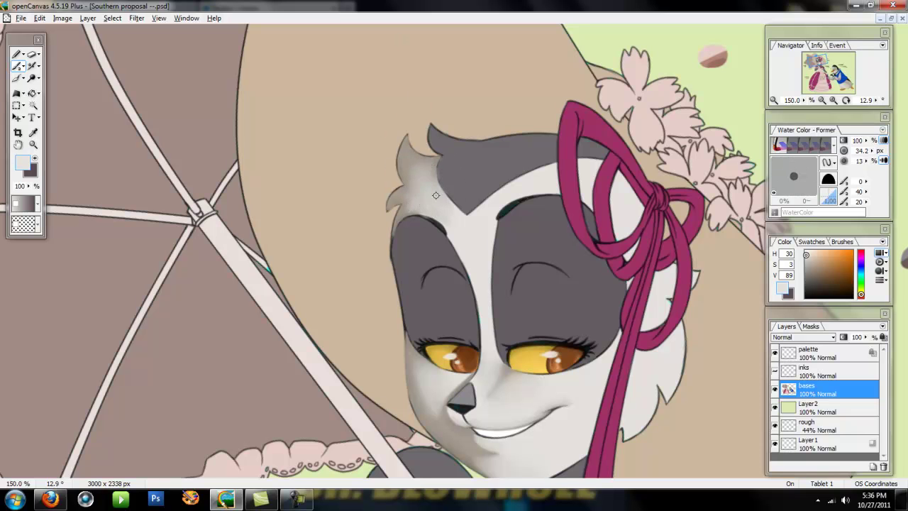
pyautogui.press('[')
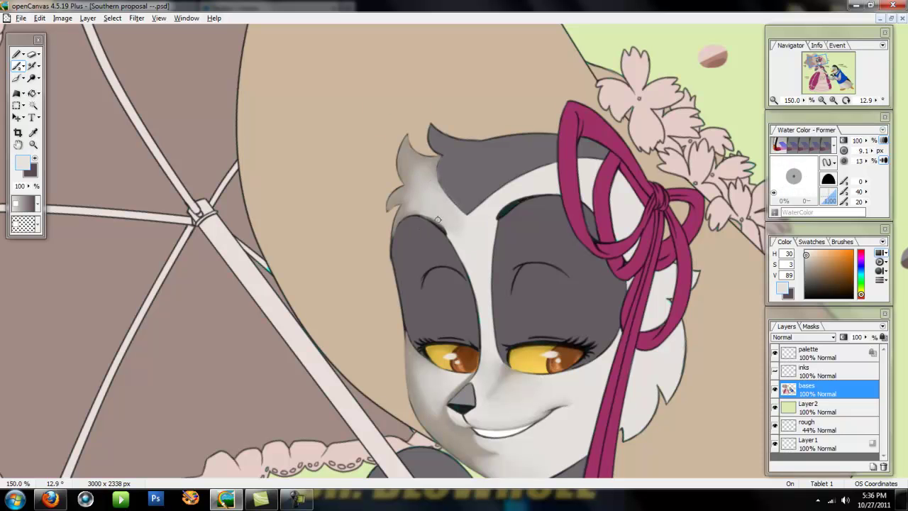
pyautogui.press(']')
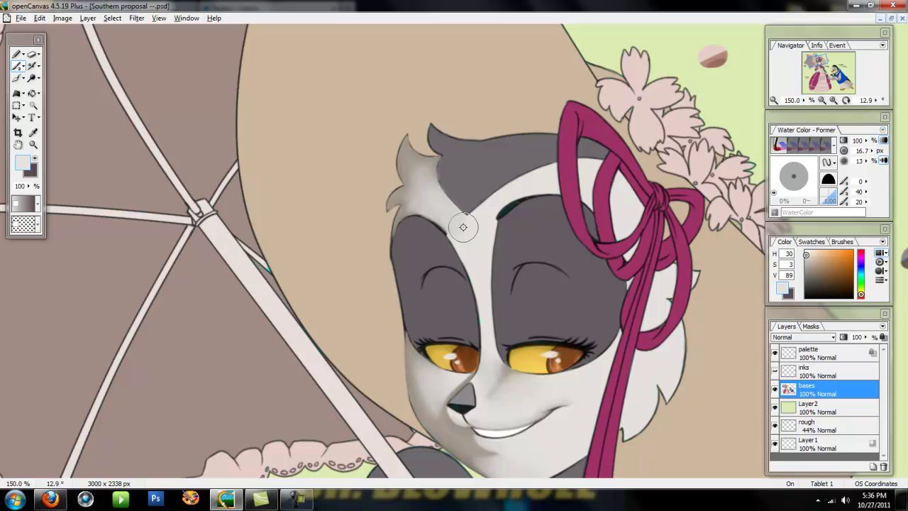
pyautogui.moveTo(421, 194); pyautogui.dragTo(427, 192)
pyautogui.moveTo(424, 188); pyautogui.dragTo(419, 207)
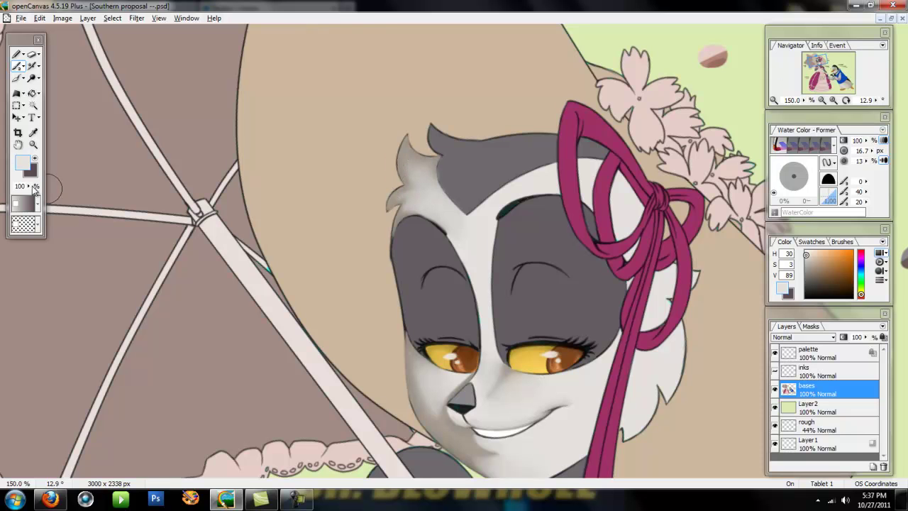
# Reset the canvas rotation to 0° and paint warm grey shadows on the white fur beside the hat ribbon, at the brow and along the cheek.
pyautogui.click(18, 144)
pyautogui.click(556, 222)
pyautogui.moveTo(572, 248); pyautogui.dragTo(501, 187)
pyautogui.click(16, 66)
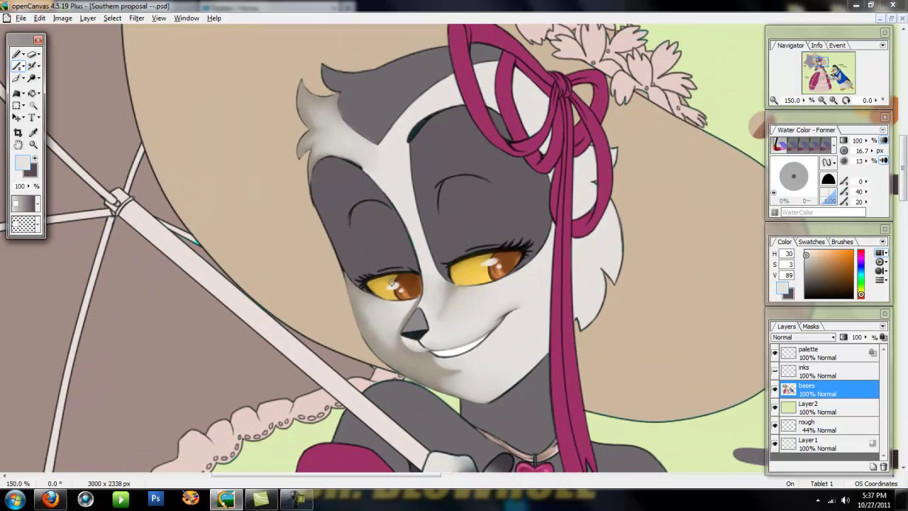
pyautogui.rightClick(412, 361)
pyautogui.press('[')
pyautogui.press('[')
pyautogui.press('[')
pyautogui.moveTo(453, 75); pyautogui.dragTo(462, 99)
pyautogui.press('[')
pyautogui.moveTo(497, 61); pyautogui.dragTo(500, 112)
pyautogui.moveTo(491, 79); pyautogui.dragTo(498, 106)
pyautogui.moveTo(496, 61); pyautogui.dragTo(493, 83)
pyautogui.moveTo(542, 241)
pyautogui.mouseDown()
pyautogui.moveTo(550, 274)
pyautogui.moveTo(552, 226)
pyautogui.moveTo(546, 345)
pyautogui.mouseUp()
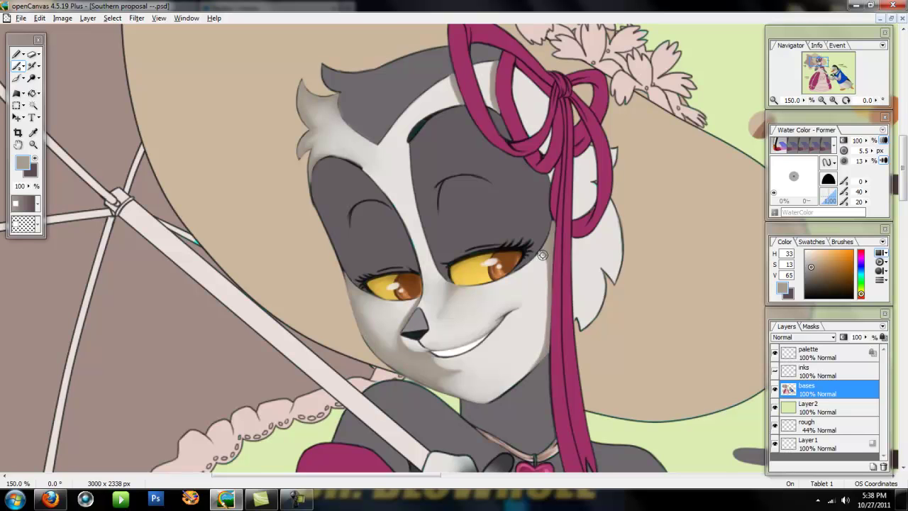
# Shade the white fur inside the ribbon's loop near the knot in warm grey with a fine brush.
pyautogui.moveTo(515, 69)
pyautogui.mouseDown()
pyautogui.moveTo(541, 117)
pyautogui.moveTo(543, 97)
pyautogui.mouseUp()
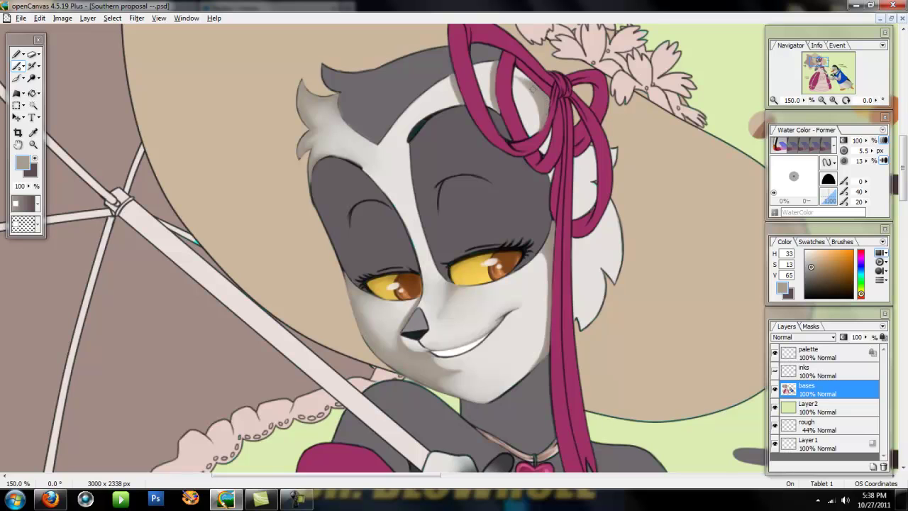
pyautogui.moveTo(537, 93); pyautogui.dragTo(542, 125)
pyautogui.moveTo(520, 81); pyautogui.dragTo(539, 110)
pyautogui.moveTo(543, 152)
pyautogui.mouseDown()
pyautogui.moveTo(547, 93)
pyautogui.moveTo(542, 148)
pyautogui.mouseUp()
pyautogui.press('[')
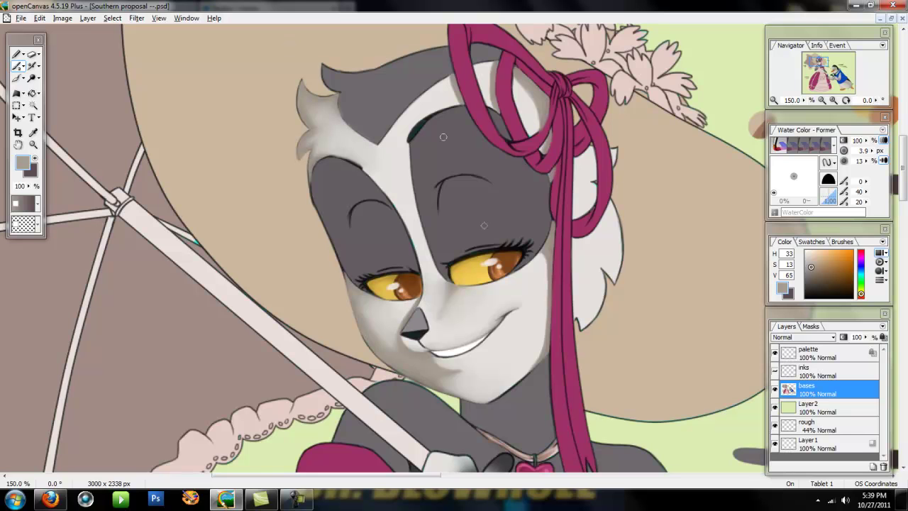
# Sample the light fur colour and blend the shadows beside the ribbon and inside its loop with a brush of about 11 to 14 px.
pyautogui.rightClick(537, 273)
pyautogui.press(']')
pyautogui.press(']')
pyautogui.press(']')
pyautogui.press(']')
pyautogui.press(']')
pyautogui.press(']')
pyautogui.press(']')
pyautogui.press(']')
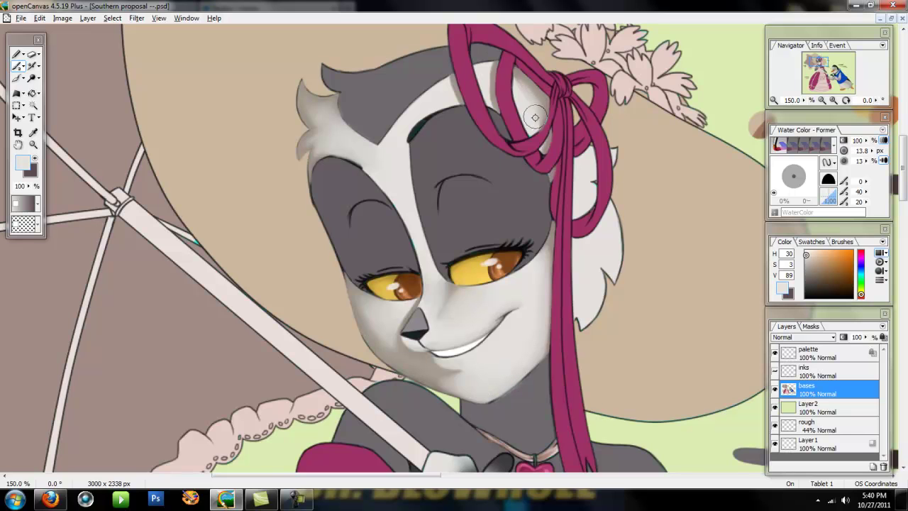
pyautogui.moveTo(532, 94); pyautogui.dragTo(542, 108)
pyautogui.press(']')
pyautogui.press(']')
pyautogui.press('[')
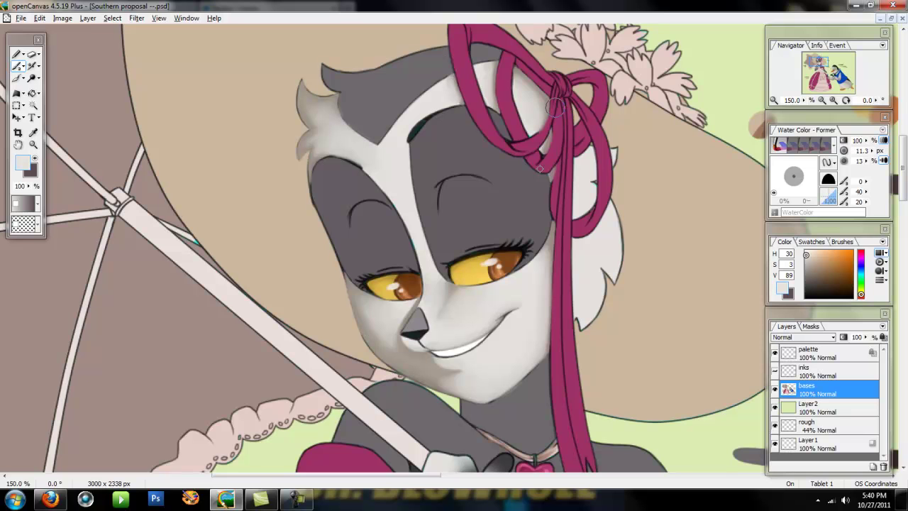
# Sample the palette's light fur colour, then retouch the white fur's edge between the eye patches in dark taupe at 3.9 px.
pyautogui.rightClick(407, 349)
pyautogui.click(829, 65)
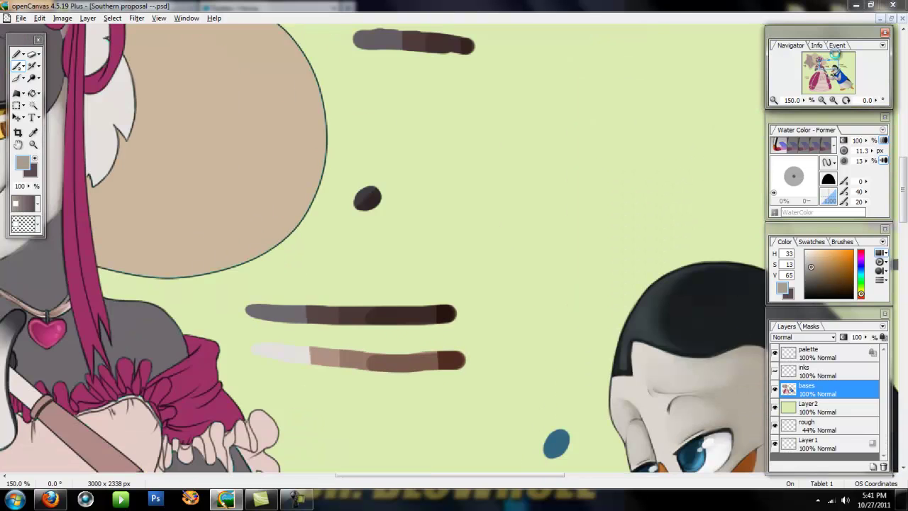
pyautogui.keyDown('alt'); pyautogui.click(293, 351); pyautogui.keyUp('alt')
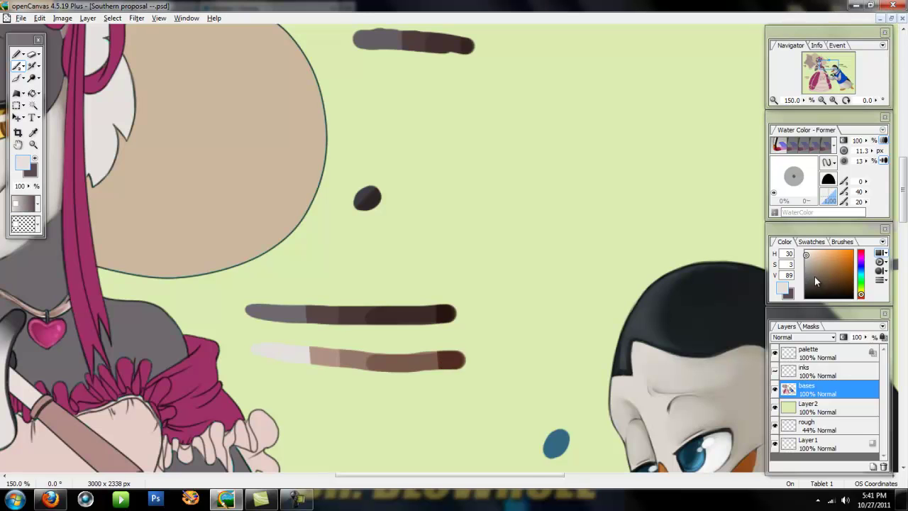
pyautogui.click(821, 65)
pyautogui.moveTo(821, 65); pyautogui.dragTo(822, 68)
pyautogui.press('[')
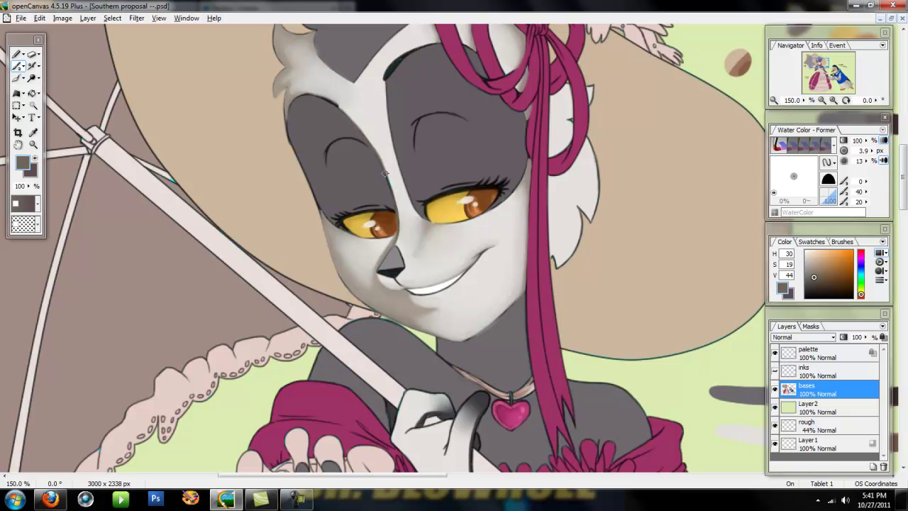
# Rotate the canvas as needed and refine the white fur's outline along the cheek and muzzle in dark taupe (H 30, S 19, V 44) at 2.5 px.
pyautogui.moveTo(524, 178); pyautogui.dragTo(549, 231)
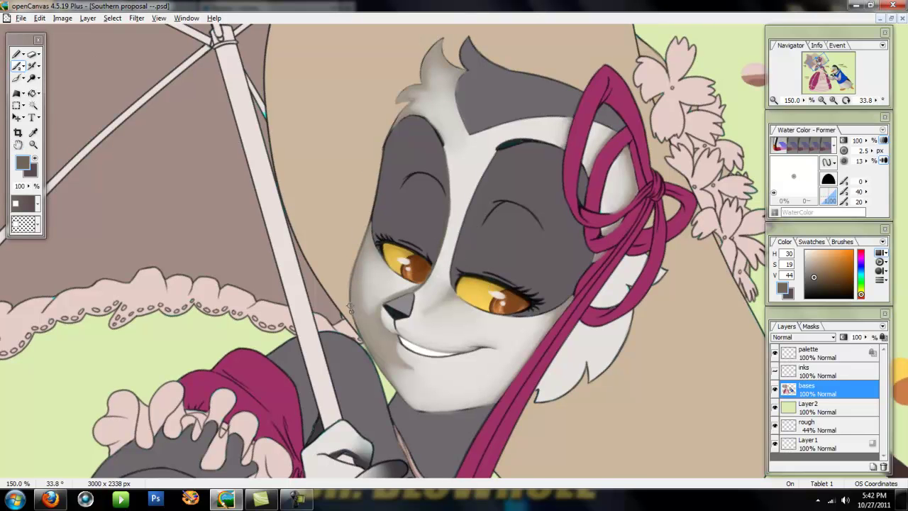
pyautogui.moveTo(306, 109); pyautogui.dragTo(392, 55)
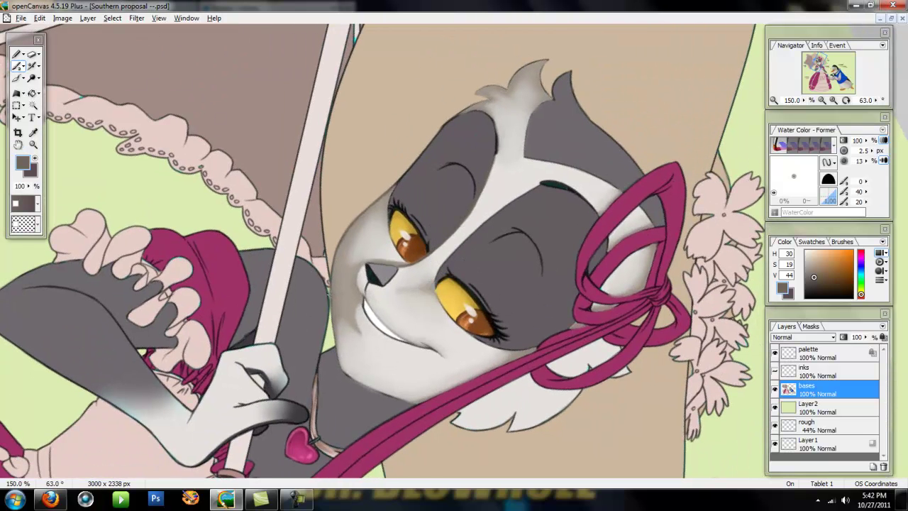
pyautogui.moveTo(329, 294)
pyautogui.mouseDown()
pyautogui.moveTo(341, 362)
pyautogui.moveTo(344, 298)
pyautogui.moveTo(373, 233)
pyautogui.moveTo(366, 272)
pyautogui.mouseUp()
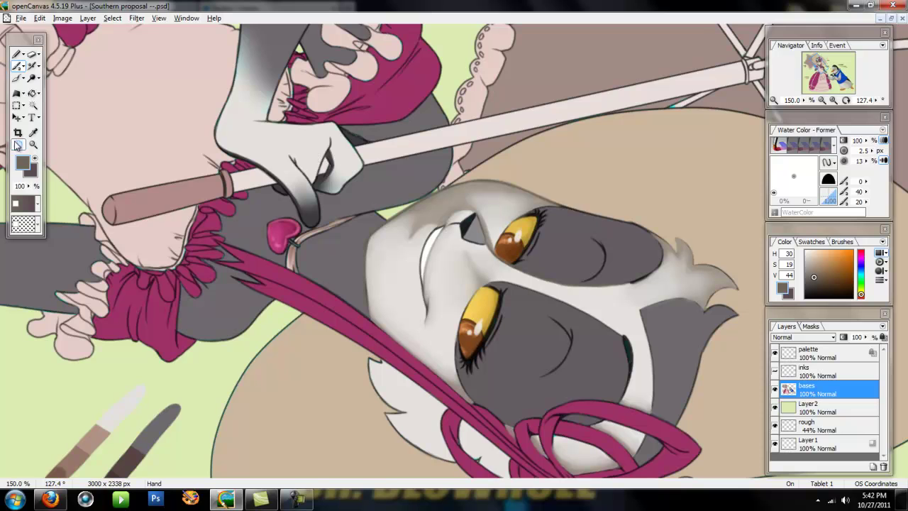
pyautogui.moveTo(667, 294); pyautogui.dragTo(482, 241)
pyautogui.moveTo(552, 256); pyautogui.dragTo(553, 200)
pyautogui.press('w')
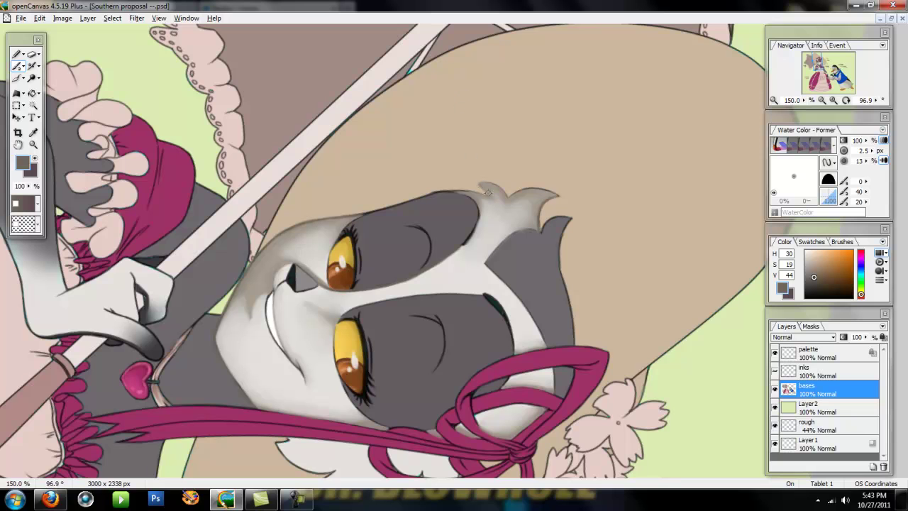
# Refine the forehead tuft's edges in dark taupe with the 2.5 px brush, then reset the canvas rotation to 0°.
pyautogui.click(17, 145)
pyautogui.moveTo(458, 222); pyautogui.dragTo(348, 206)
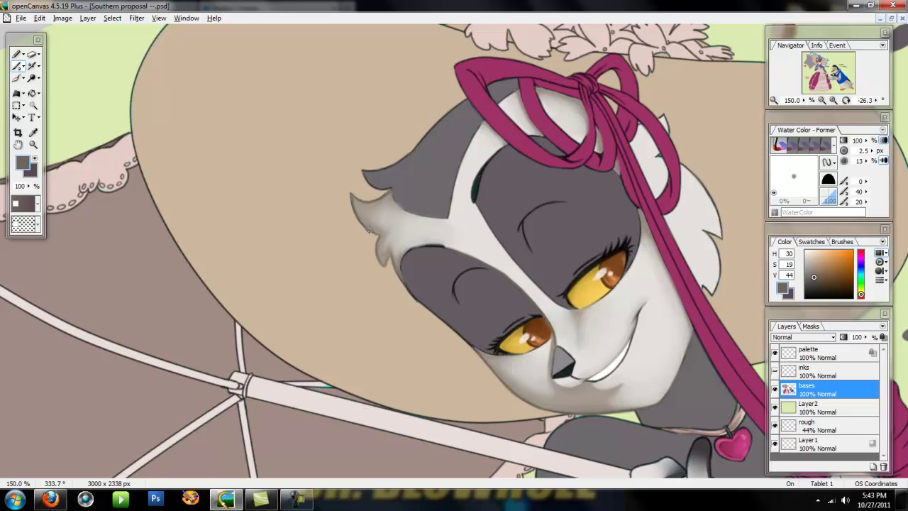
pyautogui.click(17, 145)
pyautogui.click(454, 278)
pyautogui.moveTo(406, 319); pyautogui.dragTo(370, 232)
pyautogui.click(18, 66)
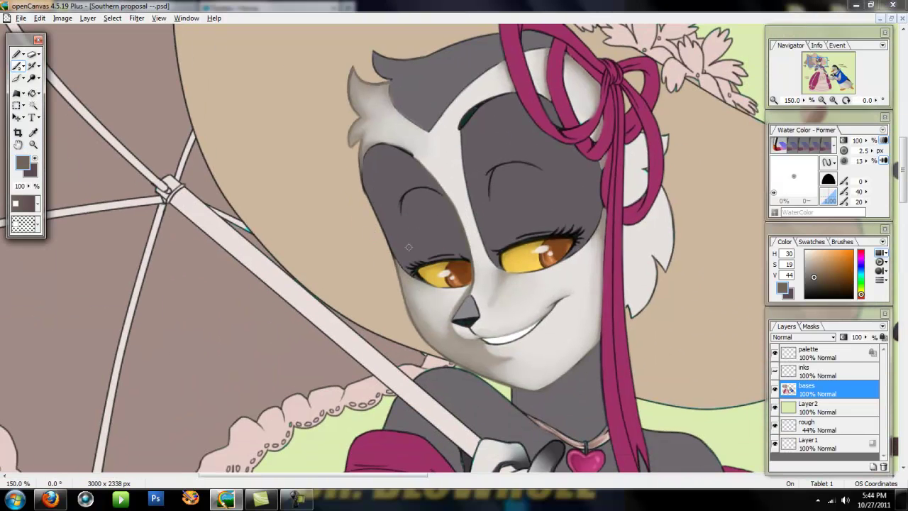
# Soften the cheek and chin edges in warm grey (H 33, S 13, V 65) and the light fur colour at 3.9 px.
pyautogui.rightClick(407, 260)
pyautogui.press(']')
pyautogui.press(']')
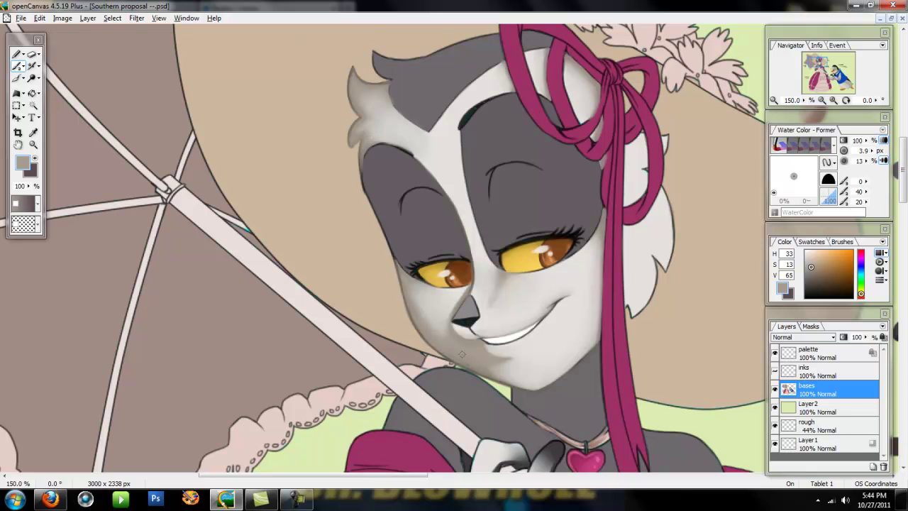
pyautogui.keyDown('alt'); pyautogui.click(568, 316); pyautogui.keyUp('alt')
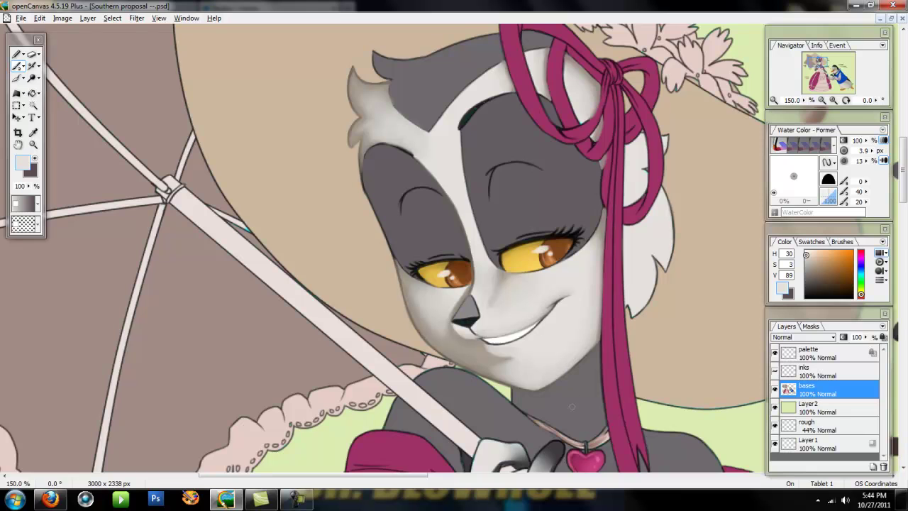
# Sample dark brown (H 32, S 25, V 38) and line the muzzle and upper lip finely, rotating the canvas to 121.5°.
pyautogui.keyDown('alt'); pyautogui.click(472, 287); pyautogui.keyUp('alt')
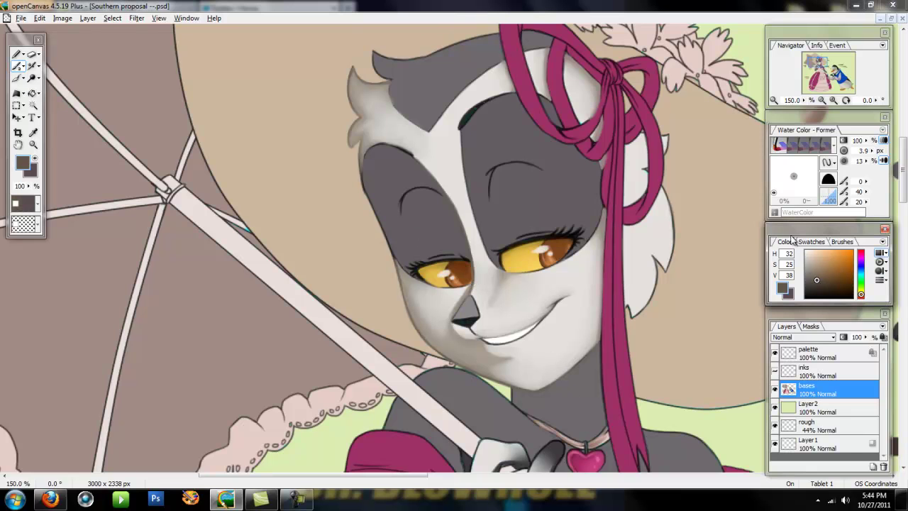
pyautogui.press('[')
pyautogui.press('[')
pyautogui.moveTo(472, 329); pyautogui.dragTo(469, 327)
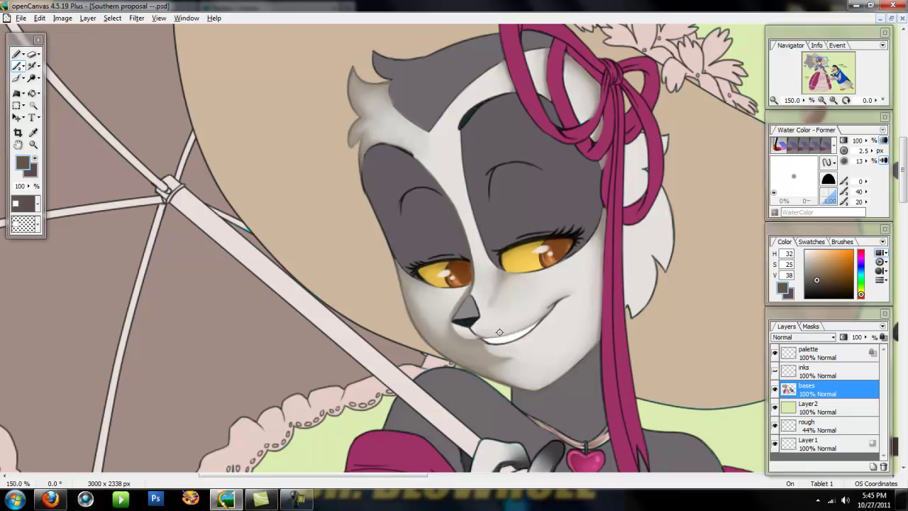
pyautogui.hotkey('shift', 'space')
pyautogui.moveTo(557, 164)
pyautogui.mouseDown()
pyautogui.moveTo(336, 238)
pyautogui.moveTo(354, 258)
pyautogui.moveTo(350, 285)
pyautogui.mouseUp()
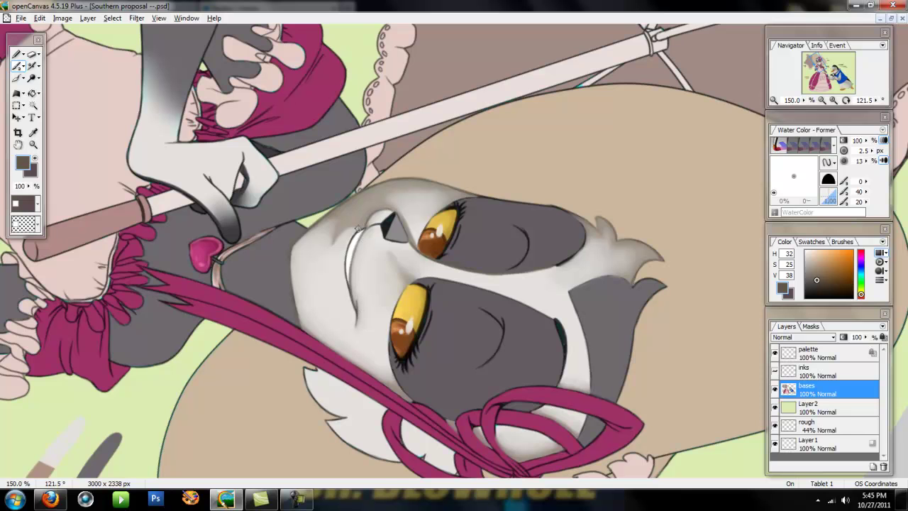
pyautogui.moveTo(357, 231); pyautogui.dragTo(346, 283)
# Reset the canvas rotation to 0° and blend the muzzle's shading with the light fur colour, using a 5.5 to 13.8 px brush.
pyautogui.click(18, 144)
pyautogui.doubleClick(461, 246)
pyautogui.moveTo(482, 246); pyautogui.dragTo(379, 261)
pyautogui.click(18, 65)
pyautogui.rightClick(307, 147)
pyautogui.press(']')
pyautogui.press(']')
pyautogui.press(']')
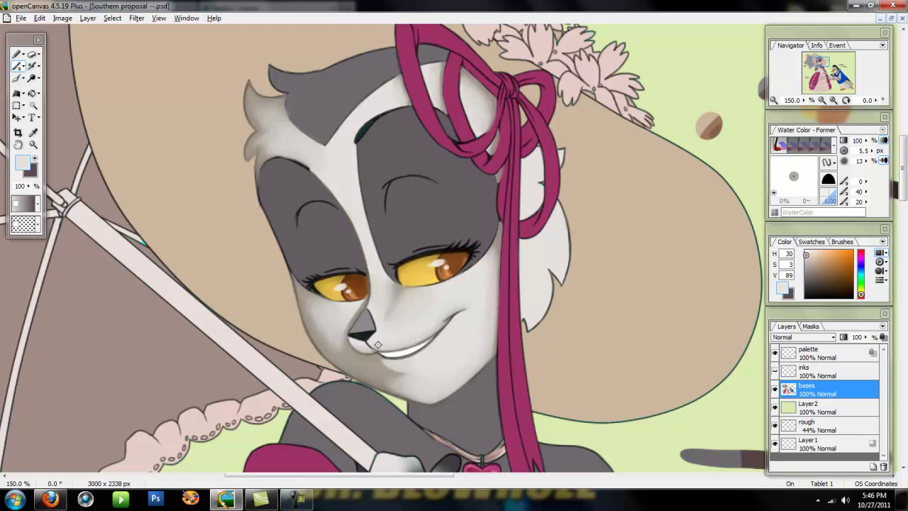
pyautogui.press(']')
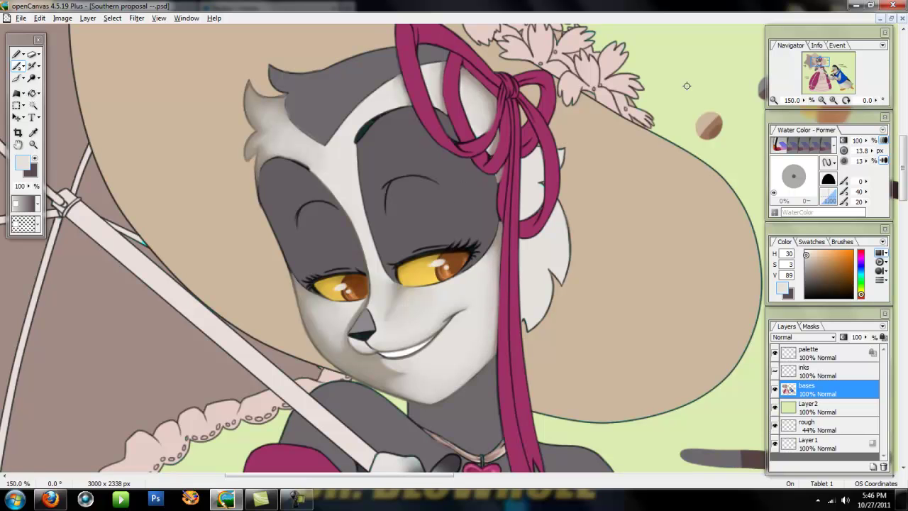
# Choose a dark purple-grey (H 318, S 13, V 28) and shade the eyelid of the eye nearest the ribbon.
pyautogui.rightClick(426, 210)
pyautogui.moveTo(822, 66); pyautogui.dragTo(822, 62)
pyautogui.rightClick(613, 149)
pyautogui.click(811, 285)
pyautogui.press('[')
pyautogui.moveTo(391, 236)
pyautogui.mouseDown()
pyautogui.moveTo(393, 204)
pyautogui.moveTo(397, 273)
pyautogui.mouseUp()
pyautogui.moveTo(392, 219)
pyautogui.mouseDown()
pyautogui.moveTo(414, 198)
pyautogui.moveTo(415, 213)
pyautogui.moveTo(424, 209)
pyautogui.moveTo(405, 251)
pyautogui.mouseUp()
pyautogui.press(']')
pyautogui.press(']')
pyautogui.moveTo(427, 209); pyautogui.dragTo(432, 257)
pyautogui.moveTo(436, 213)
pyautogui.mouseDown()
pyautogui.moveTo(449, 251)
pyautogui.moveTo(444, 219)
pyautogui.mouseUp()
# Darken the crease and inner edge of the ribbon-side eyelid with a brush of 7.2 to 5.5 px.
pyautogui.press('[')
pyautogui.press('[')
pyautogui.press('[')
pyautogui.press('[')
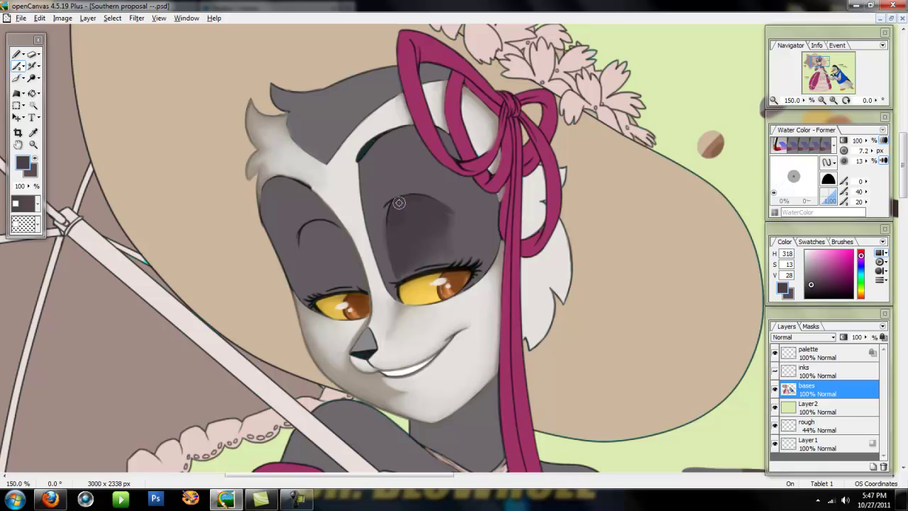
pyautogui.moveTo(383, 211)
pyautogui.mouseDown()
pyautogui.moveTo(391, 270)
pyautogui.moveTo(405, 277)
pyautogui.mouseUp()
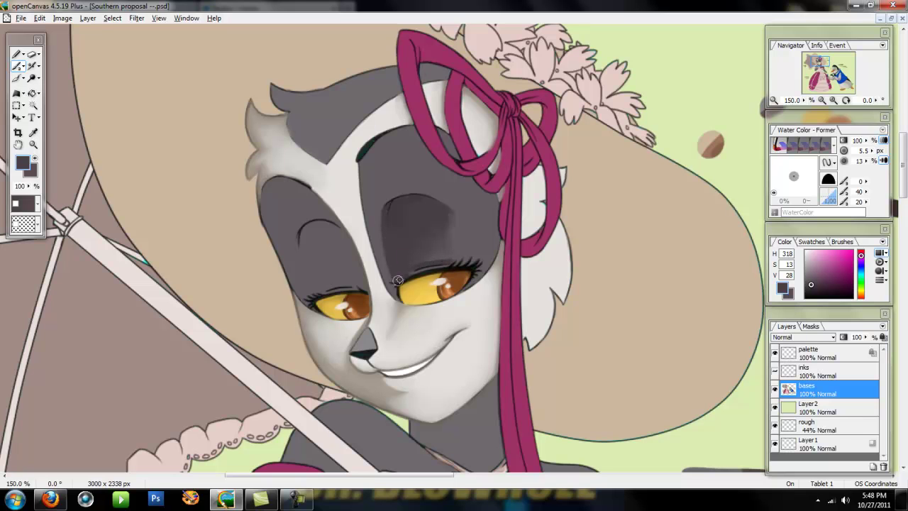
# Sample dark purple-grey (H 316, S 11, V 27) and shade the far eyelid's crease and the patch's edges at 7.2 px.
pyautogui.rightClick(469, 196)
pyautogui.press(']')
pyautogui.rightClick(404, 211)
pyautogui.moveTo(301, 234); pyautogui.dragTo(309, 286)
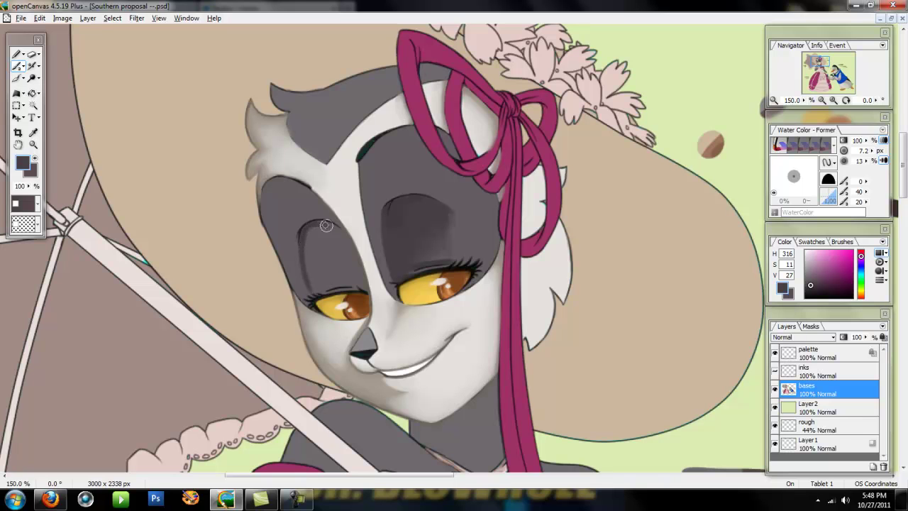
pyautogui.moveTo(346, 242); pyautogui.dragTo(364, 289)
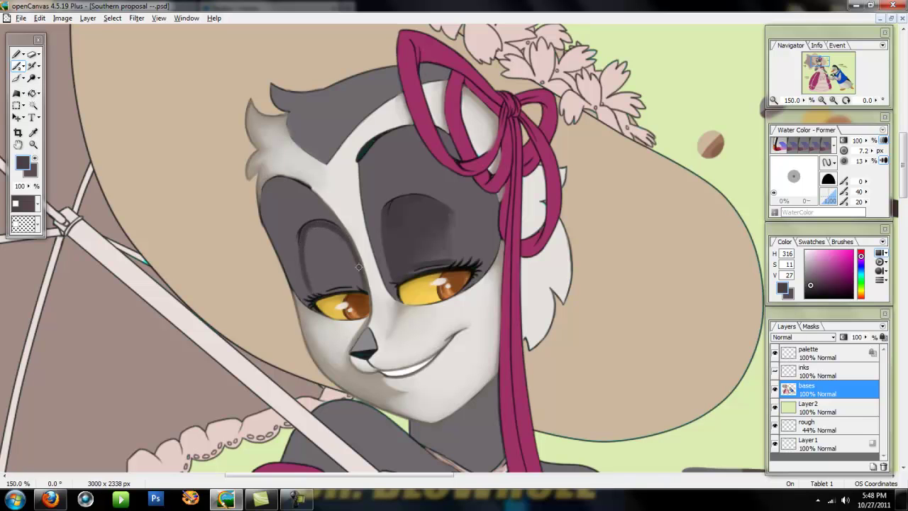
pyautogui.moveTo(308, 190); pyautogui.dragTo(336, 220)
pyautogui.moveTo(289, 177)
pyautogui.mouseDown()
pyautogui.moveTo(320, 198)
pyautogui.moveTo(313, 284)
pyautogui.mouseUp()
# Enlarge the brush to 20.0 px and fill the far eyelid with dark purple-grey shading.
pyautogui.press(']')
pyautogui.press(']')
pyautogui.press(']')
pyautogui.press(']')
pyautogui.moveTo(322, 233); pyautogui.dragTo(319, 282)
pyautogui.moveTo(327, 228); pyautogui.dragTo(329, 277)
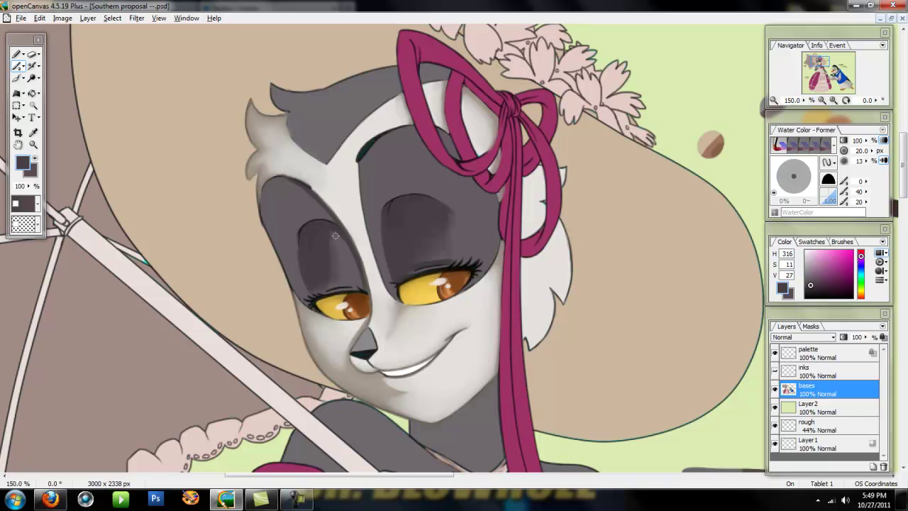
# Shade the upper areas of both dark eye patches in dark purple-grey with a 13.8 px brush.
pyautogui.press('[')
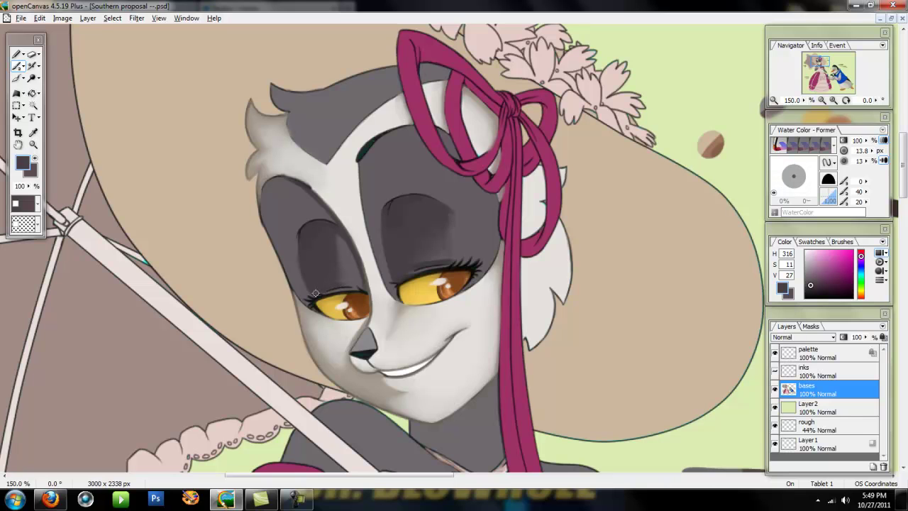
pyautogui.moveTo(288, 181); pyautogui.dragTo(318, 206)
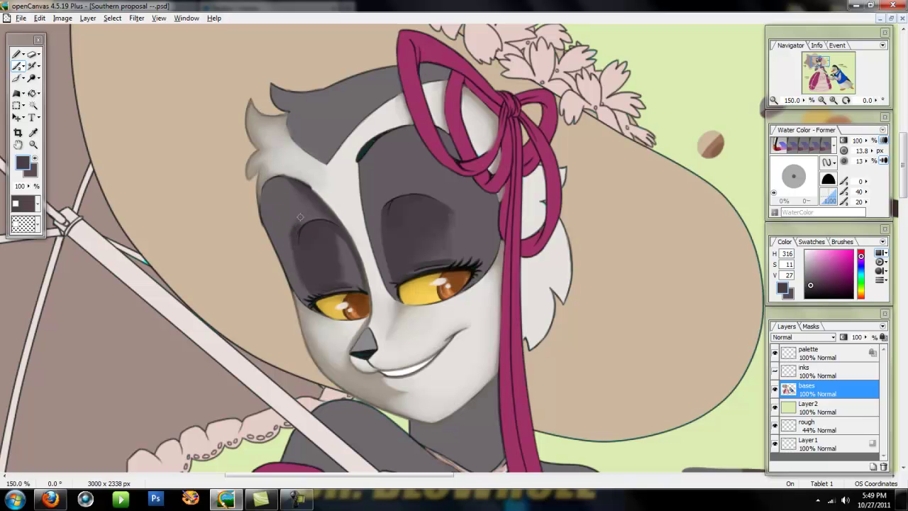
pyautogui.moveTo(383, 141)
pyautogui.mouseDown()
pyautogui.moveTo(364, 191)
pyautogui.moveTo(375, 243)
pyautogui.moveTo(374, 155)
pyautogui.moveTo(378, 213)
pyautogui.mouseUp()
pyautogui.moveTo(400, 149)
pyautogui.mouseDown()
pyautogui.moveTo(374, 225)
pyautogui.moveTo(410, 131)
pyautogui.moveTo(407, 169)
pyautogui.mouseUp()
# Reduce the brush to 7.2 px and darken the far eye patch's outer edge and the inner side of its eyelid.
pyautogui.press('[')
pyautogui.press('[')
pyautogui.press('[')
pyautogui.moveTo(270, 185)
pyautogui.mouseDown()
pyautogui.moveTo(263, 214)
pyautogui.moveTo(269, 177)
pyautogui.moveTo(282, 181)
pyautogui.moveTo(269, 210)
pyautogui.moveTo(286, 271)
pyautogui.mouseUp()
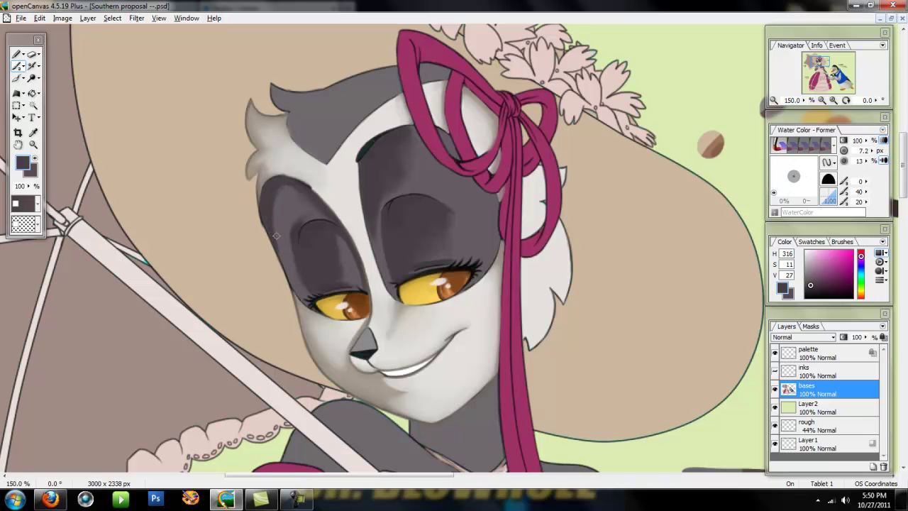
pyautogui.moveTo(337, 237); pyautogui.dragTo(356, 279)
# Sample the mid grey fur colour (H 318, S 7, V 39) and blend the far eye patch's shading around the eyelid at 20.0 px.
pyautogui.rightClick(307, 108)
pyautogui.press(']')
pyautogui.press(']')
pyautogui.press(']')
pyautogui.press(']')
pyautogui.press(']')
pyautogui.press(']')
pyautogui.press(']')
pyautogui.press(']')
pyautogui.press(']')
pyautogui.press(']')
pyautogui.press(']')
pyautogui.press(']')
pyautogui.press(']')
pyautogui.moveTo(278, 186)
pyautogui.mouseDown()
pyautogui.moveTo(330, 220)
pyautogui.moveTo(290, 231)
pyautogui.mouseUp()
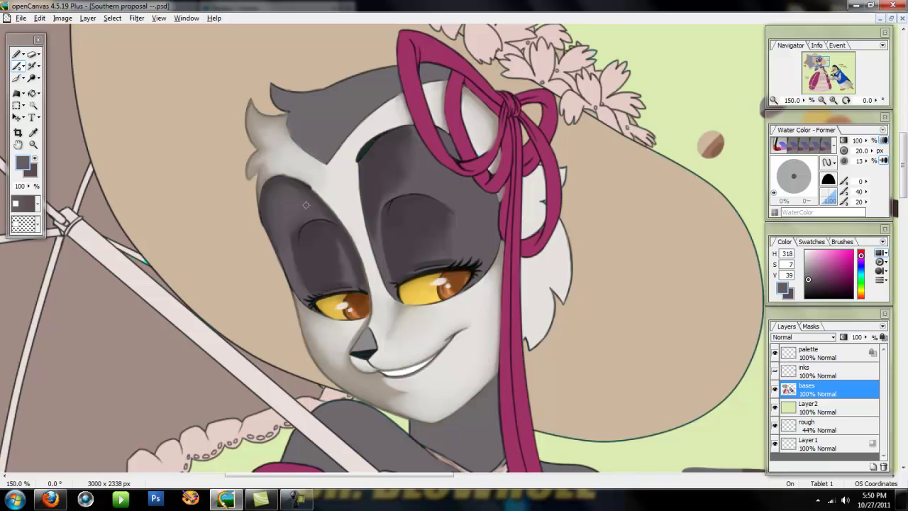
pyautogui.moveTo(290, 267); pyautogui.dragTo(282, 244)
# Blend the shading on the far eyelid with the mid grey, enlarging the brush from 23.9 to 34.2 px.
pyautogui.press(']')
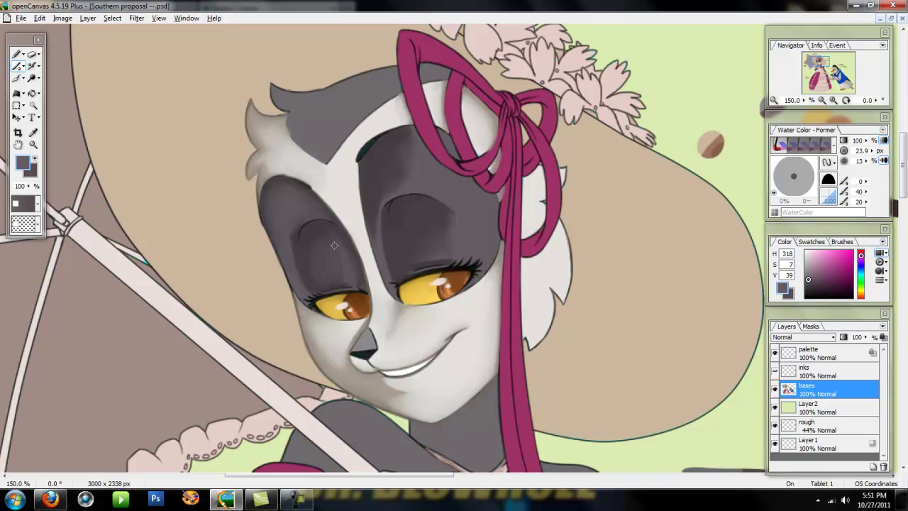
pyautogui.press(']')
pyautogui.press(']')
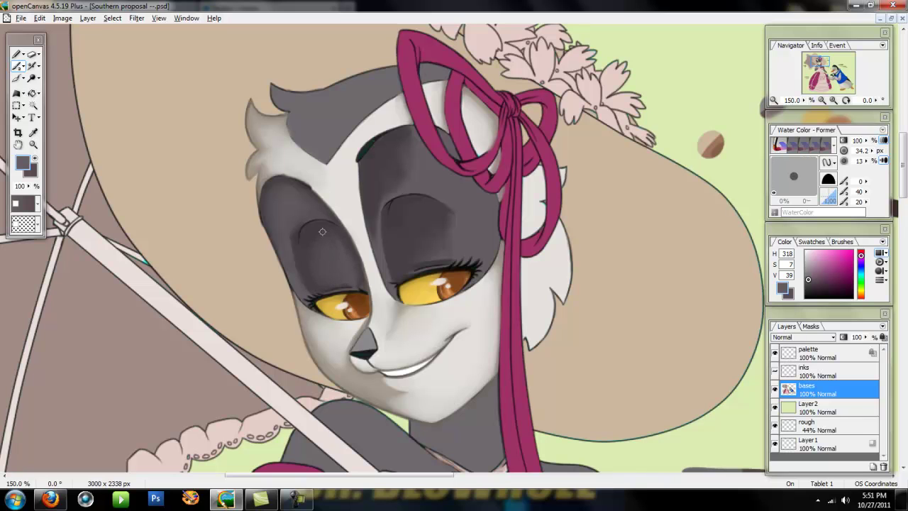
# Smooth the far eye patch's outer and upper edges in mid grey, varying the brush between 16.7 and 7.2 px.
pyautogui.press('[')
pyautogui.press('[')
pyautogui.press('[')
pyautogui.press('[')
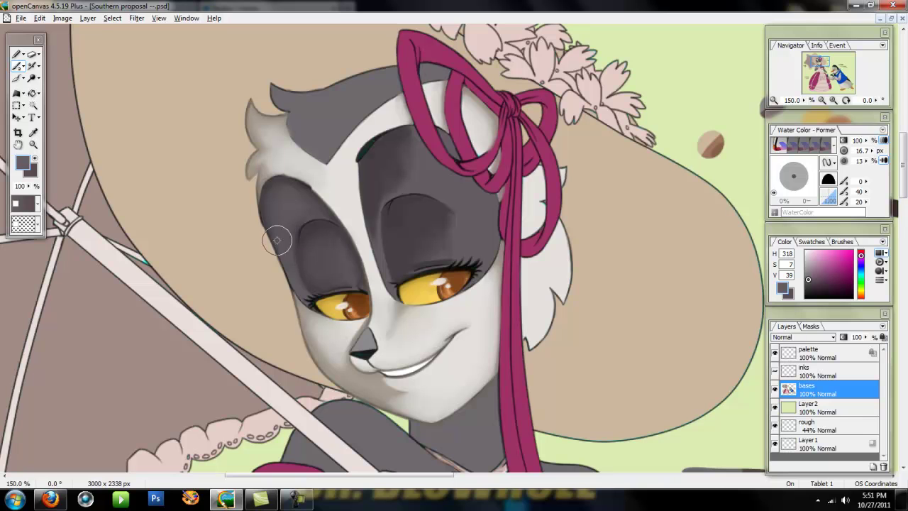
pyautogui.press('[')
pyautogui.press('[')
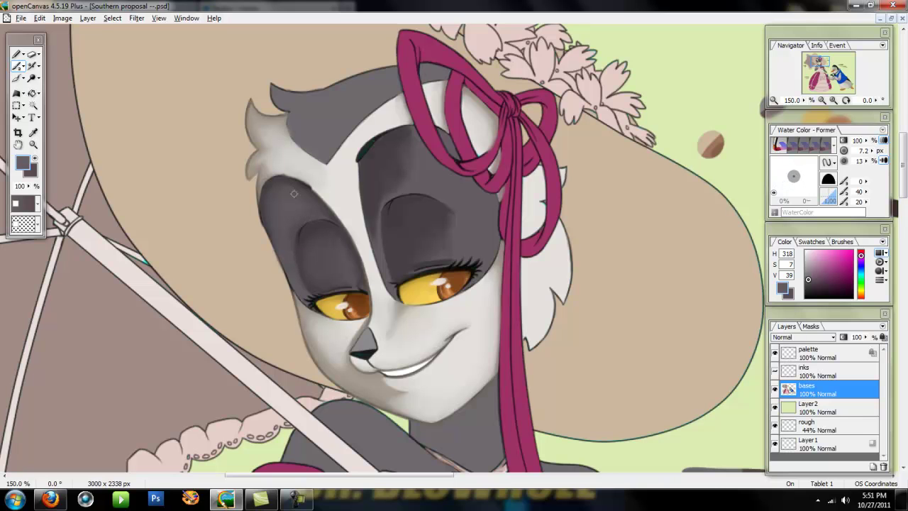
pyautogui.press(']')
pyautogui.press(']')
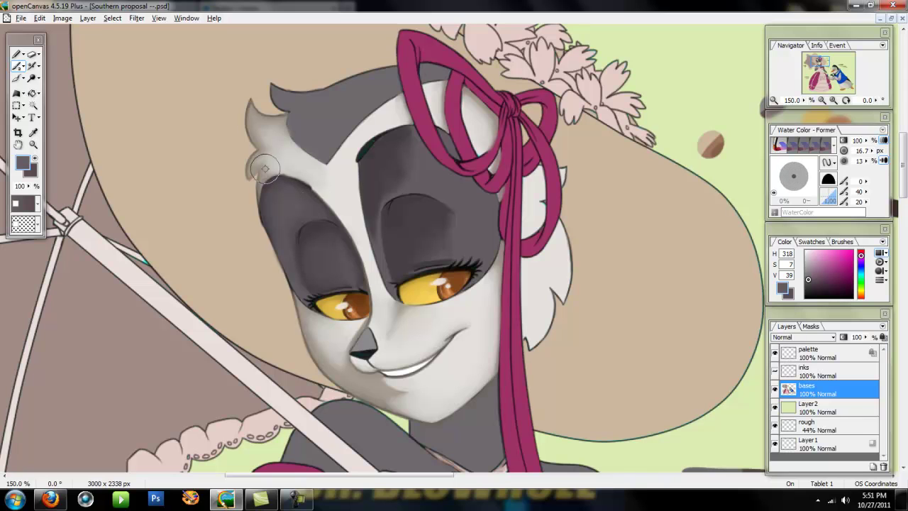
# Blend the ribbon-side eye patch's shading above the eyelid in mid grey with a brush of 28.5 and 16.7 px.
pyautogui.press(']')
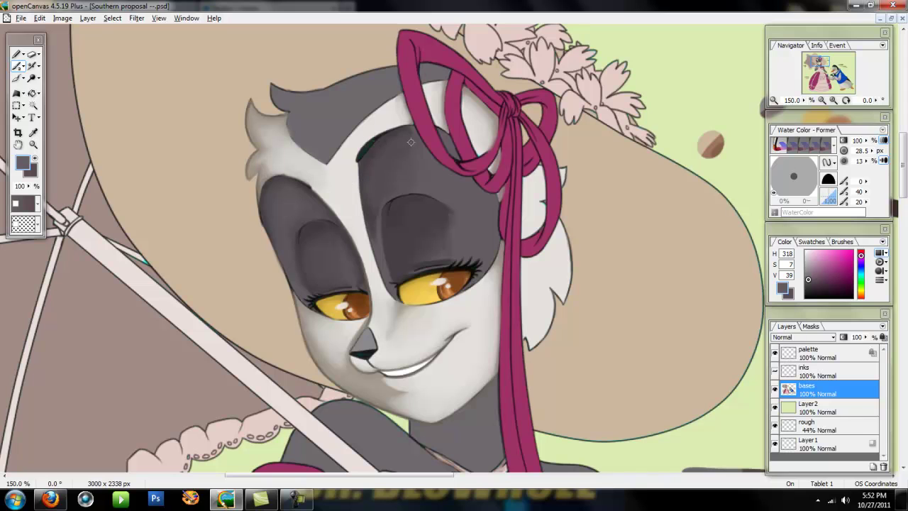
pyautogui.press('[')
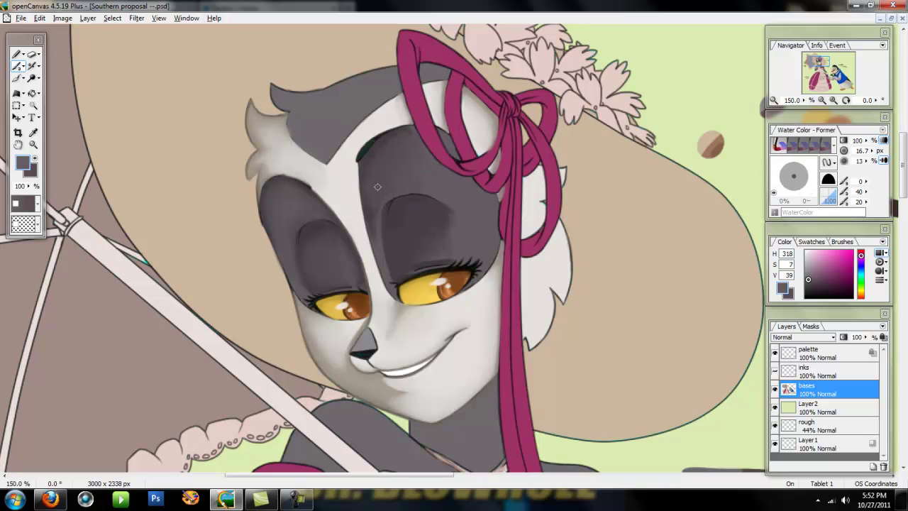
pyautogui.press(']')
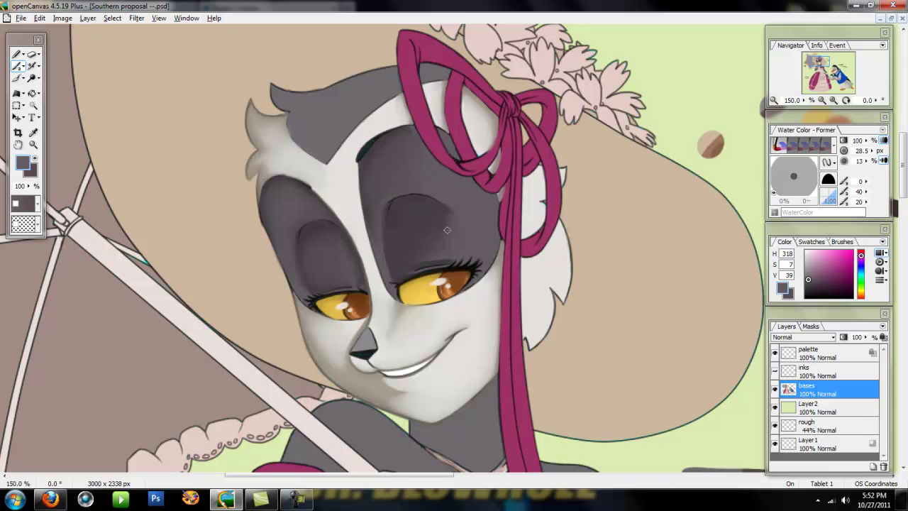
# Blend the ribbon-side eyelid's shading into the grey fur with a 41.1 px brush, reducing it to 23.9 px.
pyautogui.press(']')
pyautogui.press(']')
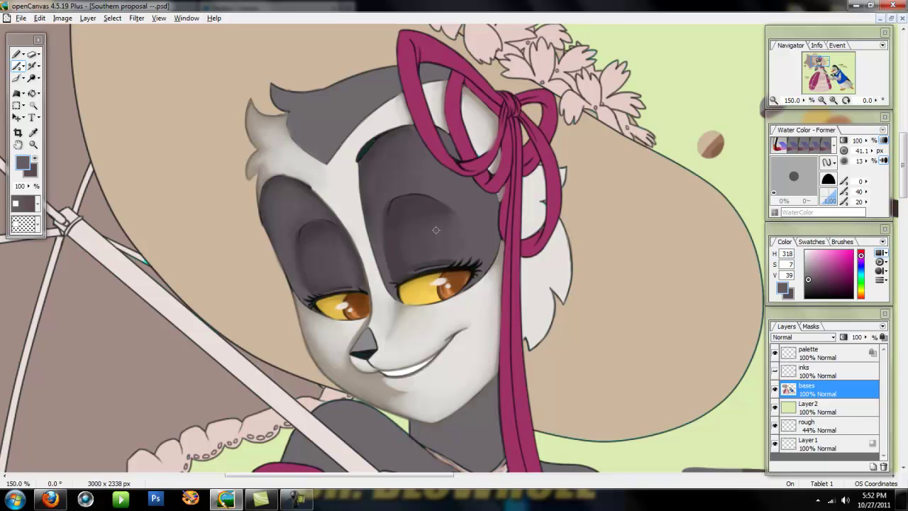
pyautogui.press('[')
pyautogui.press('[')
pyautogui.press('[')
pyautogui.press('[')
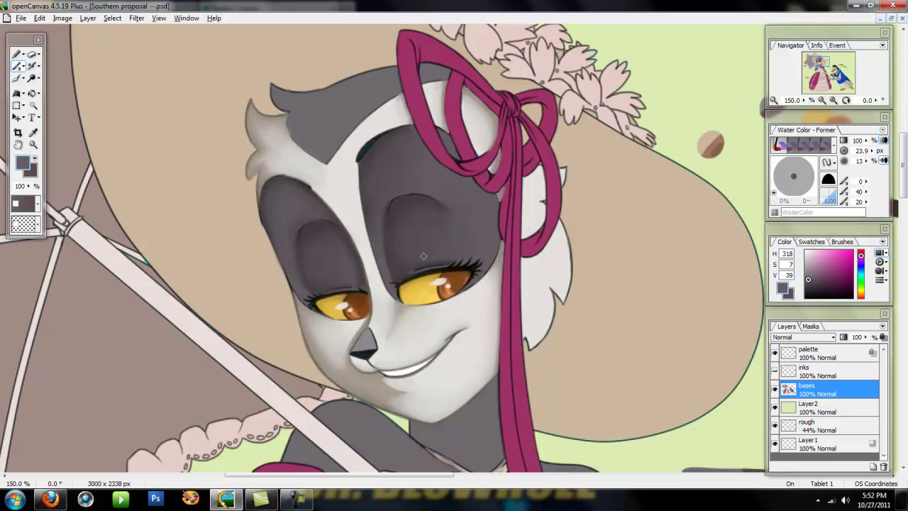
# Retouch the ribbon-side eyelid along the lashes in mid grey, then dark grey, with a 5.5 px brush.
pyautogui.press('[')
pyautogui.press('[')
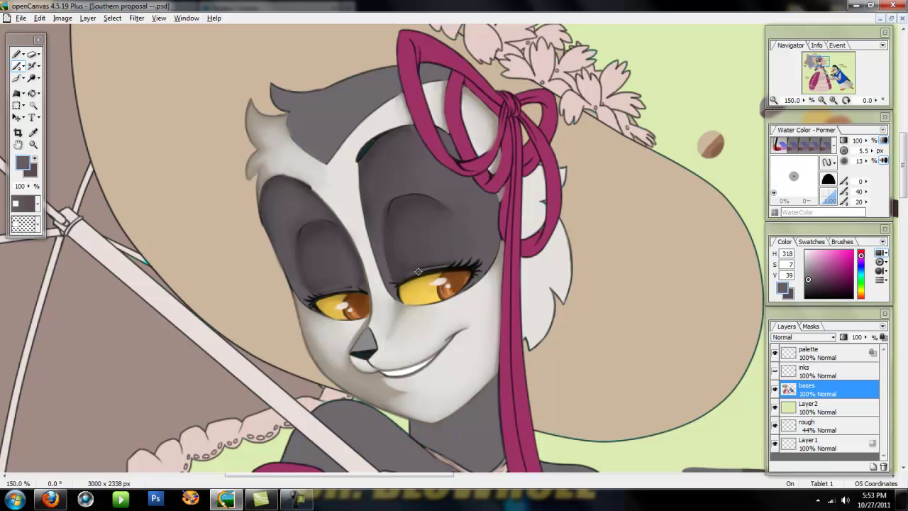
pyautogui.keyDown('alt'); pyautogui.click(341, 275); pyautogui.keyUp('alt')
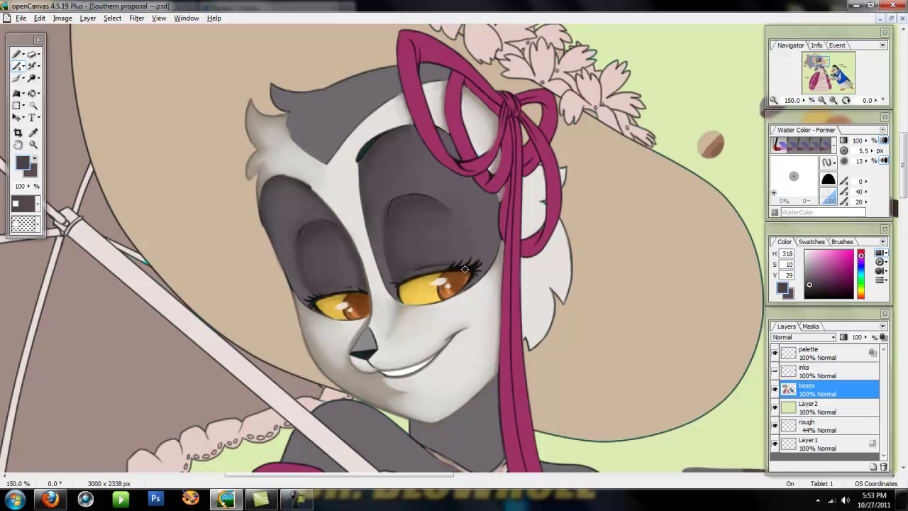
# Shade the ribbon-side eye patch beneath the ribbon loop in sampled dark and mid greys with a 5.5 px brush.
pyautogui.scroll(3, 461, 269)
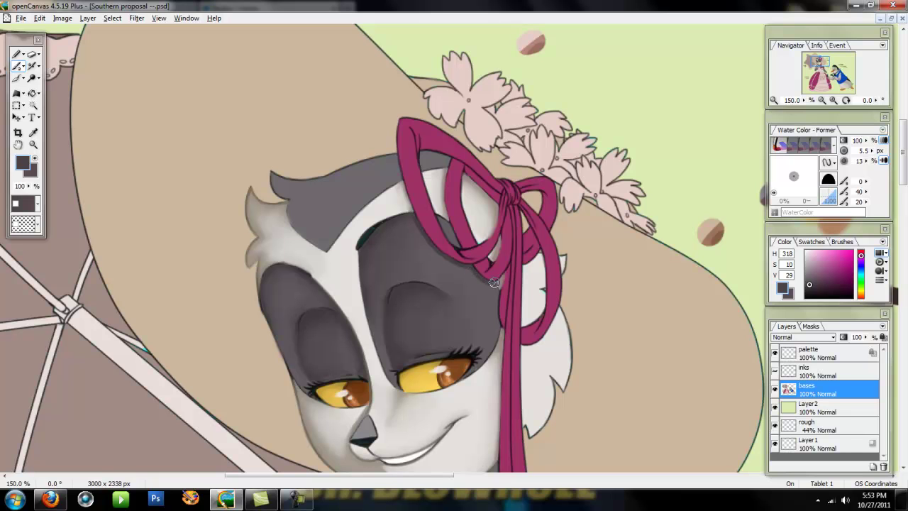
pyautogui.keyDown('alt'); pyautogui.click(461, 244); pyautogui.keyUp('alt')
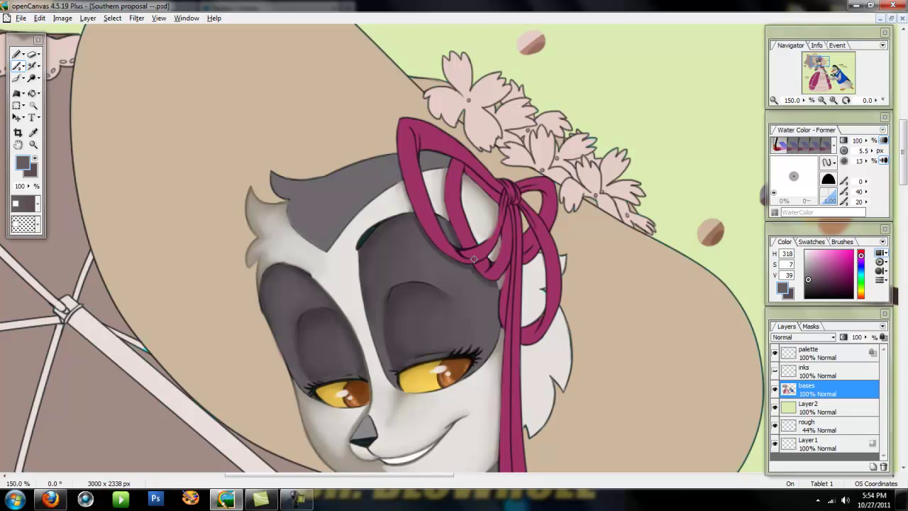
pyautogui.keyDown('alt'); pyautogui.click(408, 295); pyautogui.keyUp('alt')
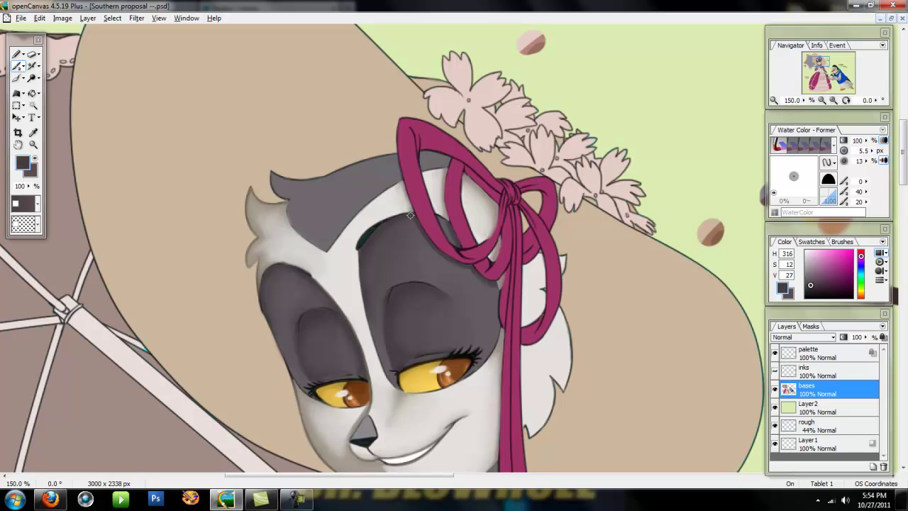
# Blend the far patch's outer edge and the ribbon-side eyelid in mid grey, enlarging the brush from 5.5 to 34.2 px.
pyautogui.keyDown('alt'); pyautogui.click(297, 373); pyautogui.keyUp('alt')
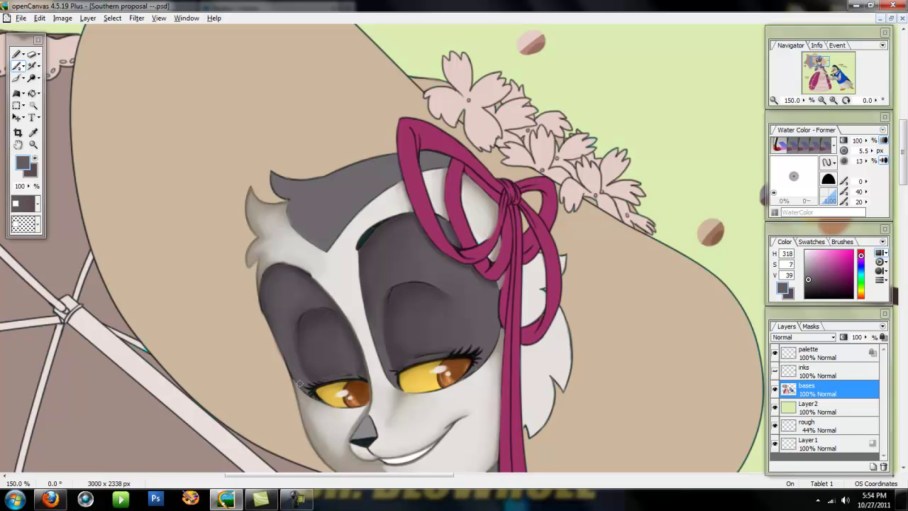
pyautogui.press(']')
pyautogui.press(']')
pyautogui.press(']')
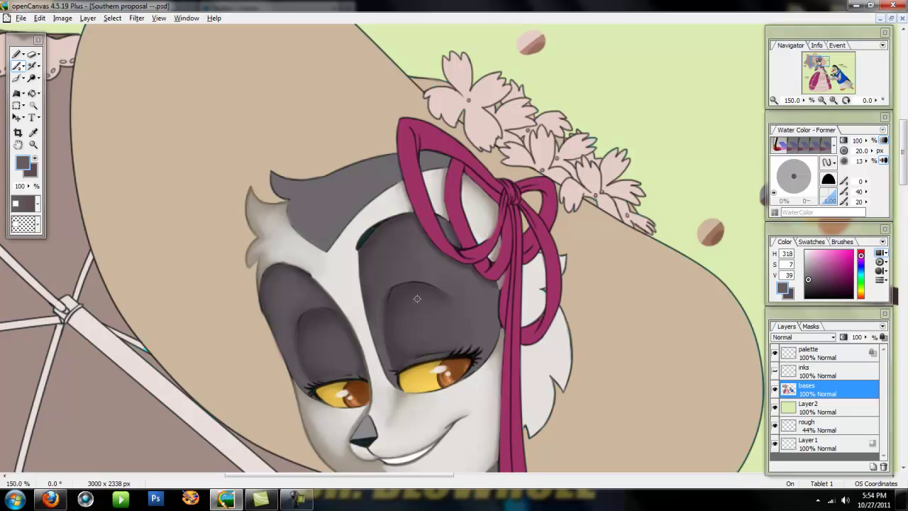
pyautogui.press(']')
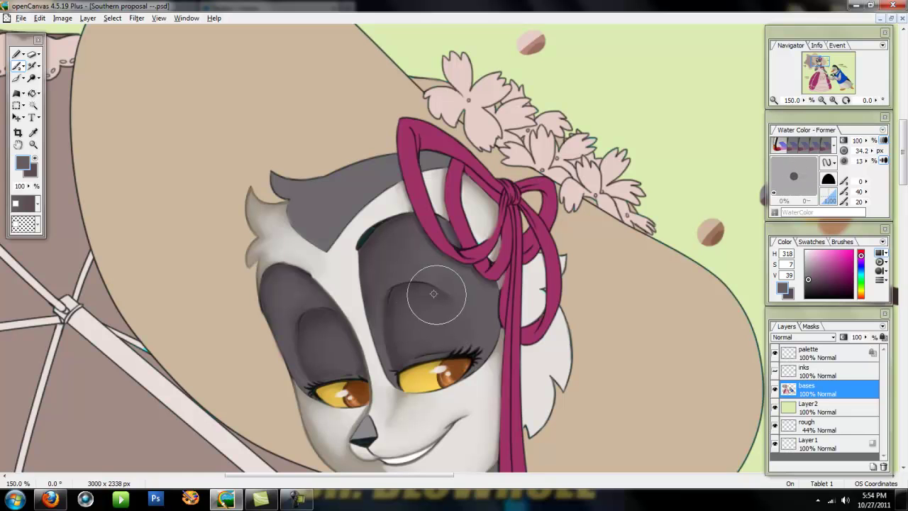
# Deepen the shading on both eyelids in dark grey with a brush of 20.0 and 28.5 px.
pyautogui.rightClick(392, 353)
pyautogui.press('[')
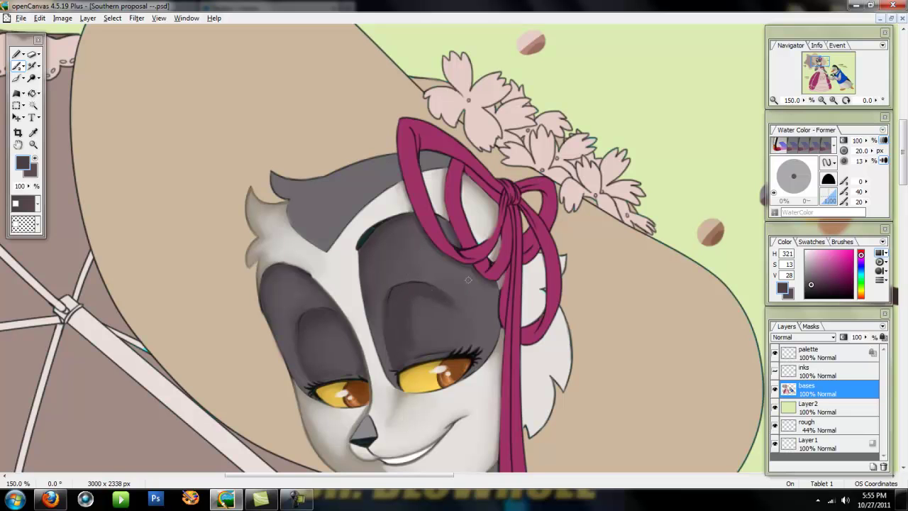
pyautogui.keyDown('alt'); pyautogui.click(415, 326); pyautogui.keyUp('alt')
pyautogui.press(']')
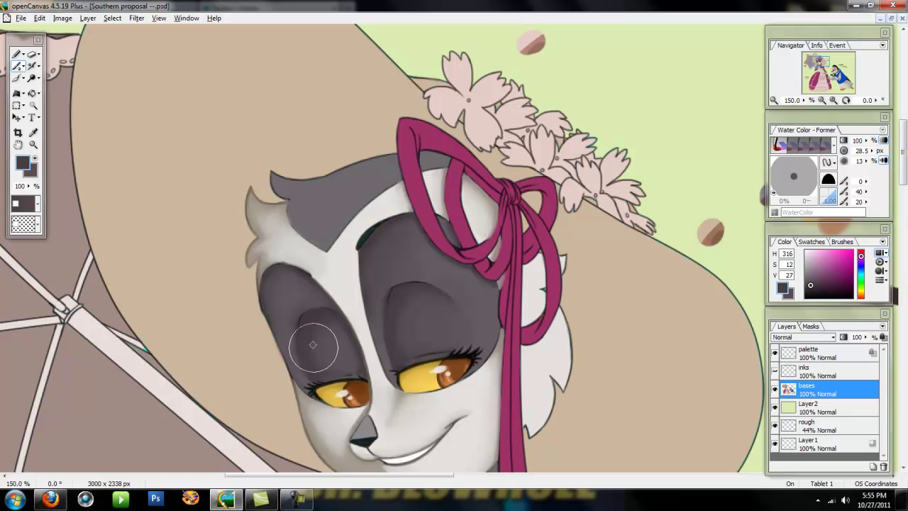
# Define the eyelid creases in near-black with a 2.5 px brush and soften them in dark grey at 7.2 px.
pyautogui.click(813, 290)
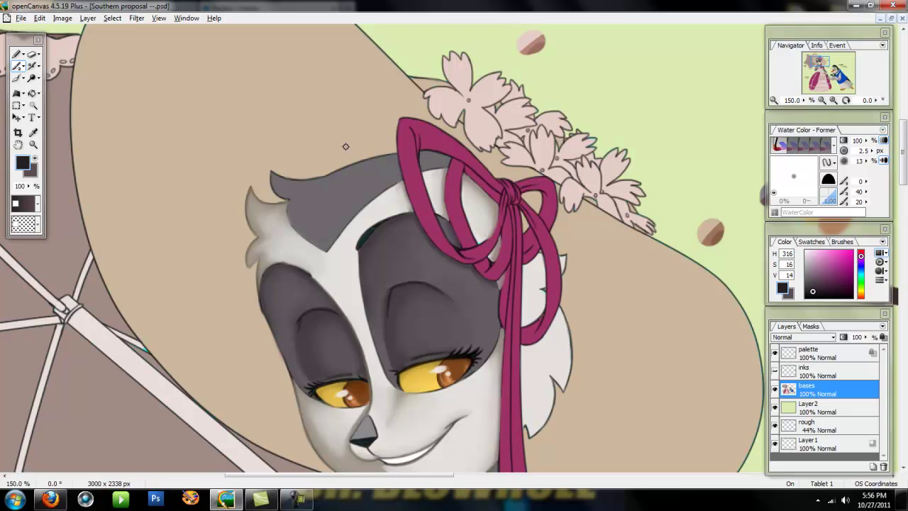
pyautogui.rightClick(389, 305)
pyautogui.press(']')
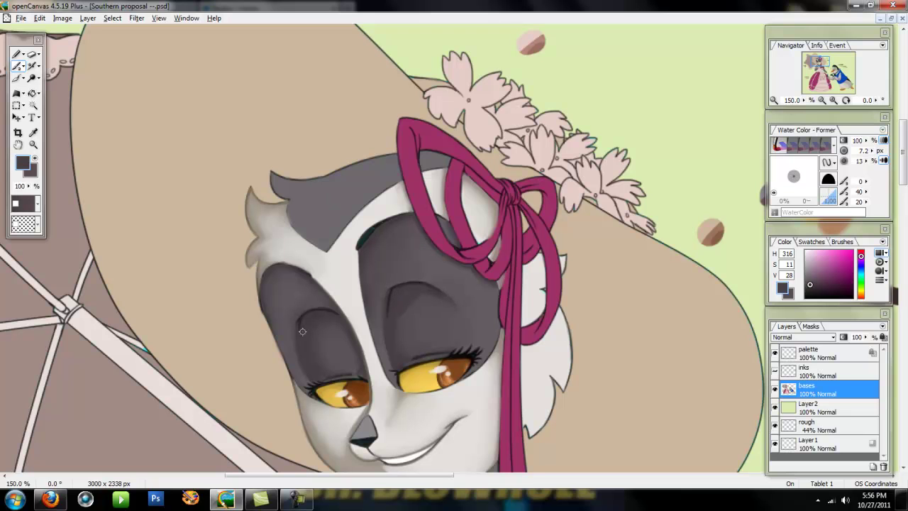
# Blend the ribbon-side eyelid crease in mid grey, using a brush of 13.8 and 9.1 px.
pyautogui.keyDown('alt'); pyautogui.click(436, 276); pyautogui.keyUp('alt')
pyautogui.press(']')
pyautogui.press(']')
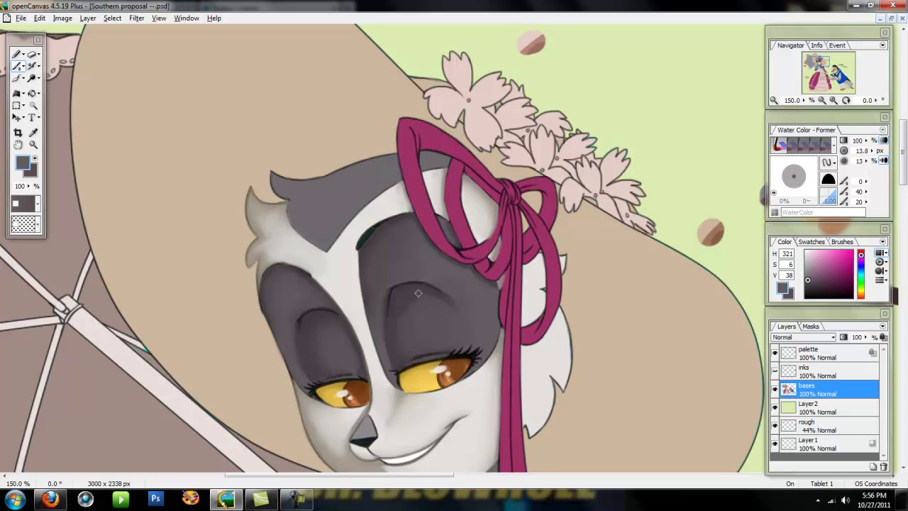
pyautogui.press('[')
pyautogui.press('[')
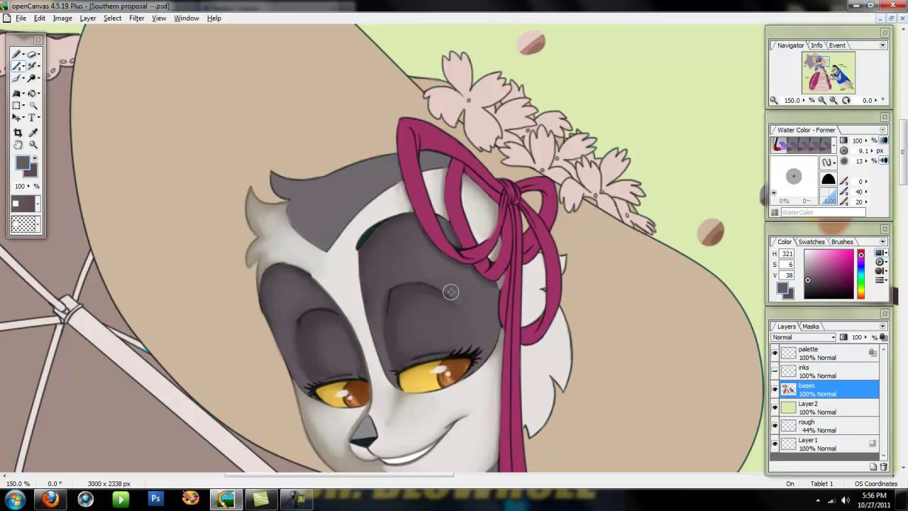
# Refine the far eyelid's shading in dark grey with a 5.5 px brush.
pyautogui.press('[')
pyautogui.press('[')
pyautogui.keyDown('alt'); pyautogui.click(315, 381); pyautogui.keyUp('alt')
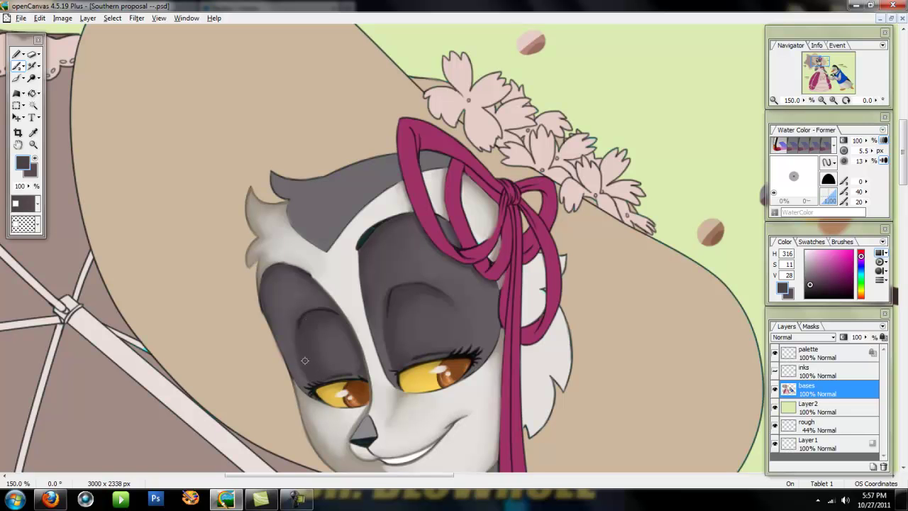
# Strengthen the lashes in black at 2.5 px on the rotated canvas and retouch around the ribbon-side lashes in mid grey at 3.9 px.
pyautogui.moveTo(394, 339); pyautogui.dragTo(388, 189)
pyautogui.moveTo(451, 219); pyautogui.dragTo(401, 187)
pyautogui.click(17, 67)
pyautogui.moveTo(442, 211); pyautogui.dragTo(411, 241)
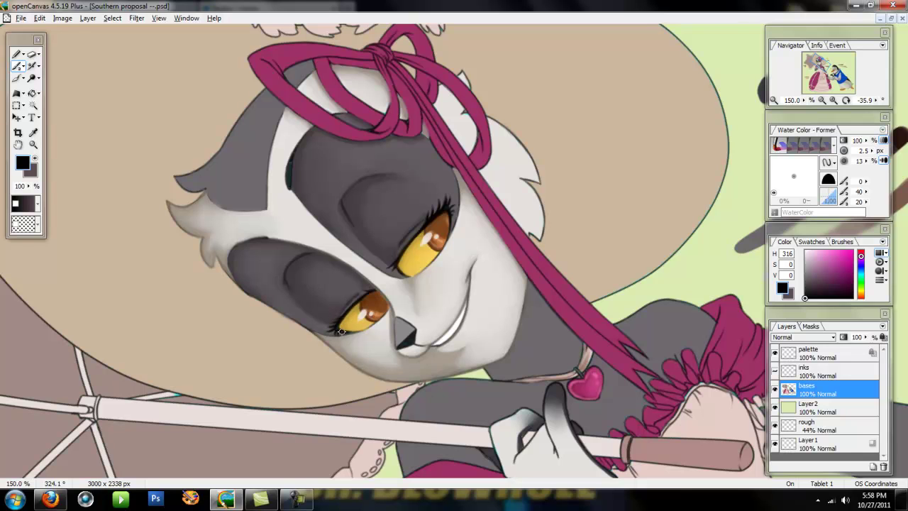
pyautogui.keyDown('alt'); pyautogui.click(445, 183); pyautogui.keyUp('alt')
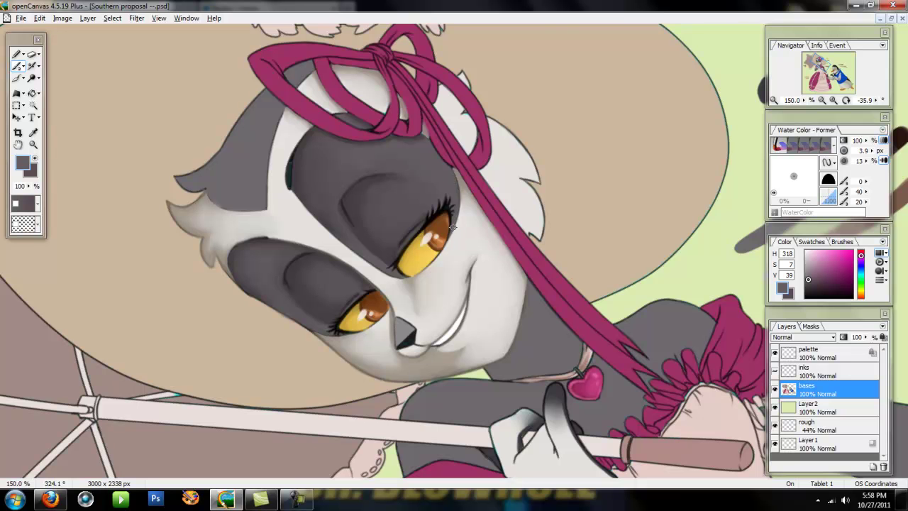
# Outline the far eye patch's upper edge in black with a 2.5 px brush, rotating the canvas to suit the strokes.
pyautogui.press('space')
pyautogui.click(454, 213)
pyautogui.moveTo(447, 140); pyautogui.dragTo(508, 229)
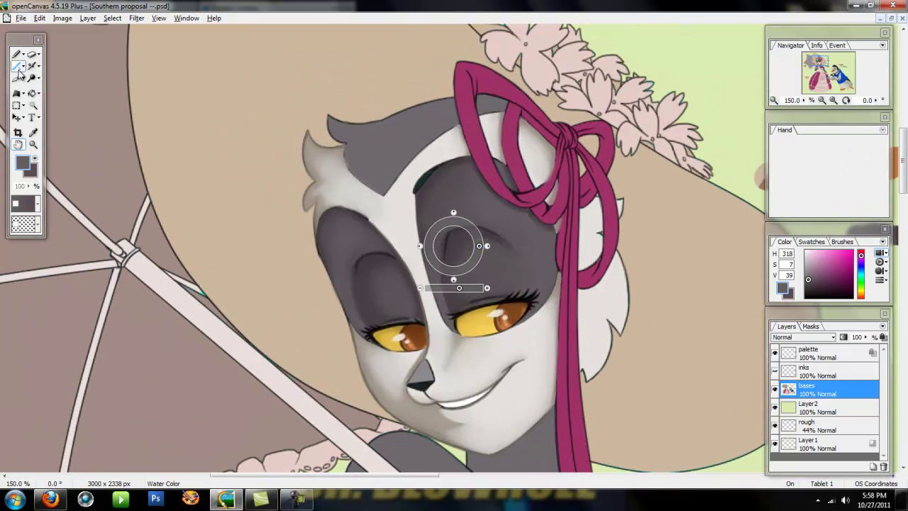
pyautogui.moveTo(808, 289); pyautogui.dragTo(793, 311)
pyautogui.press('[')
pyautogui.press('[')
pyautogui.moveTo(325, 215); pyautogui.dragTo(318, 242)
pyautogui.press('space')
pyautogui.moveTo(469, 224); pyautogui.dragTo(417, 170)
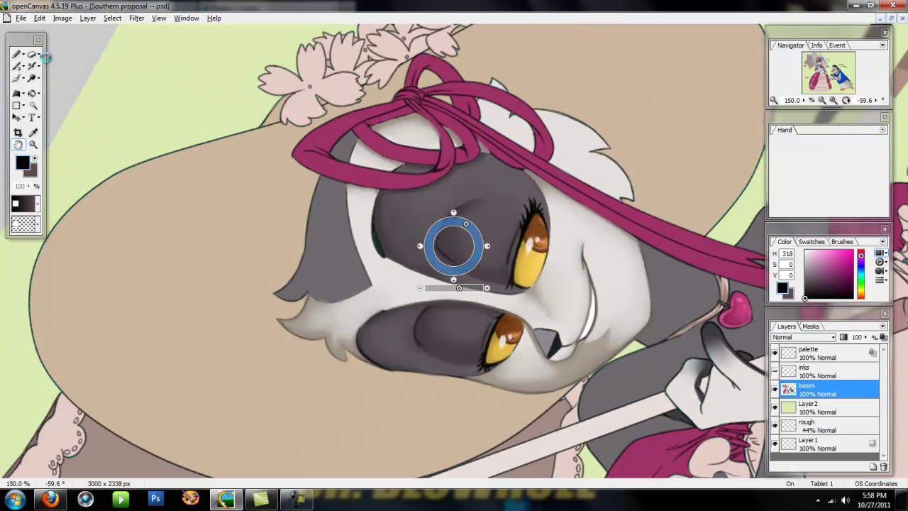
pyautogui.moveTo(381, 313)
pyautogui.mouseDown()
pyautogui.moveTo(361, 330)
pyautogui.moveTo(362, 352)
pyautogui.moveTo(356, 337)
pyautogui.moveTo(367, 323)
pyautogui.moveTo(359, 328)
pyautogui.moveTo(385, 311)
pyautogui.mouseUp()
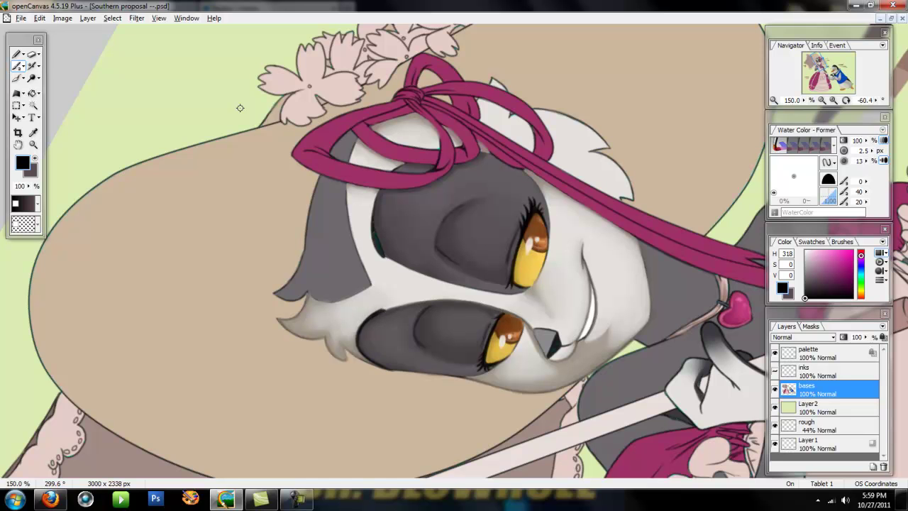
# Outline the ribbon-side eye patch's upper edge and the far patch's inner edge in black.
pyautogui.moveTo(374, 198); pyautogui.dragTo(375, 218)
pyautogui.doubleClick(19, 144)
pyautogui.click(17, 66)
pyautogui.moveTo(438, 259); pyautogui.dragTo(486, 230)
pyautogui.moveTo(401, 306)
pyautogui.mouseDown()
pyautogui.moveTo(345, 251)
pyautogui.moveTo(354, 278)
pyautogui.moveTo(384, 287)
pyautogui.moveTo(355, 280)
pyautogui.moveTo(378, 243)
pyautogui.moveTo(433, 342)
pyautogui.mouseUp()
# Clean up the fur bordering the eye patches in off-white at 9.1 and 7.2 px, softening the patches in dark grey at 13.8 px.
pyautogui.rightClick(394, 284)
pyautogui.press(']')
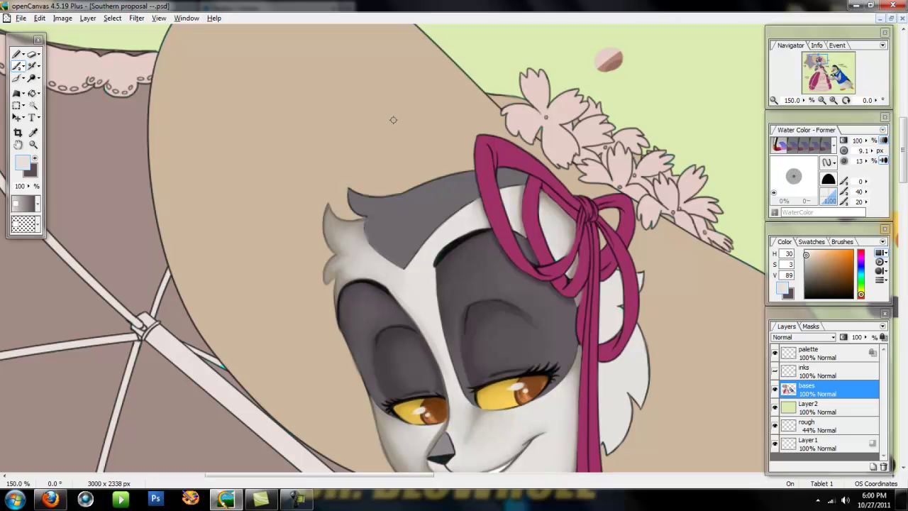
pyautogui.keyDown('alt'); pyautogui.click(397, 344); pyautogui.keyUp('alt')
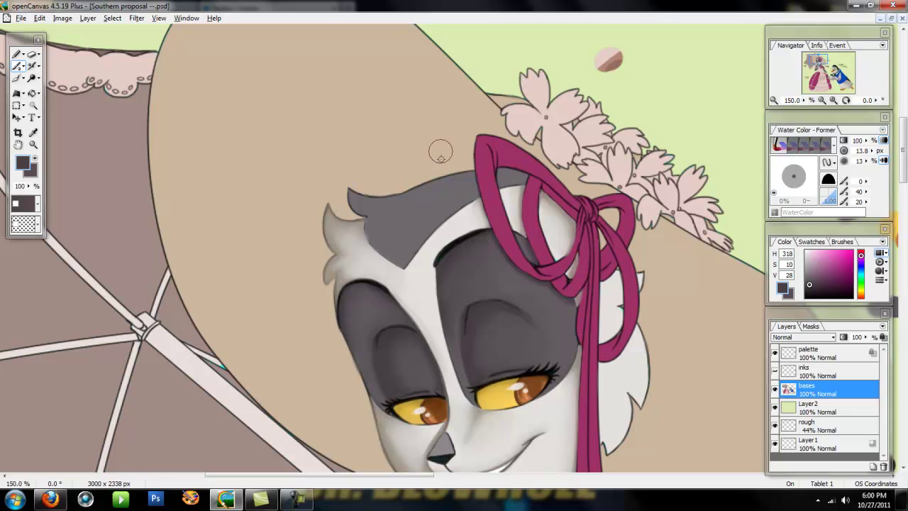
pyautogui.keyDown('alt'); pyautogui.click(440, 268); pyautogui.keyUp('alt')
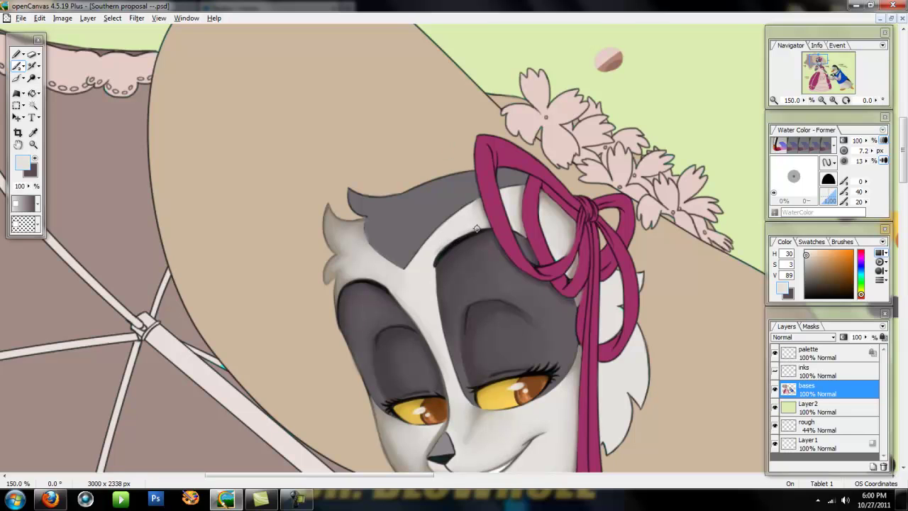
pyautogui.moveTo(468, 230)
pyautogui.mouseDown()
pyautogui.moveTo(438, 247)
pyautogui.moveTo(436, 273)
pyautogui.mouseUp()
# Continue the ribbon-side patch outline between the ribbon loops in black at 3.9 px, shading beneath the ribbon in dark grey.
pyautogui.click(805, 298)
pyautogui.press('[')
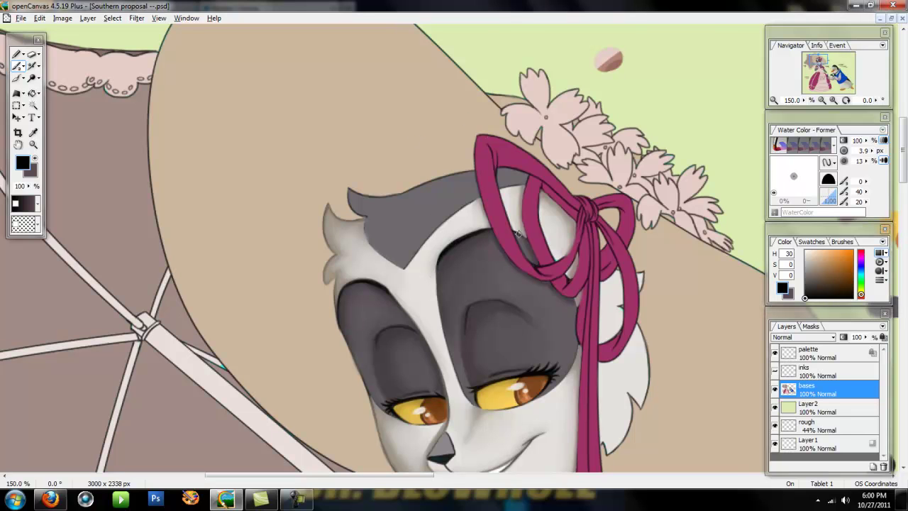
pyautogui.keyDown('alt'); pyautogui.click(548, 284); pyautogui.keyUp('alt')
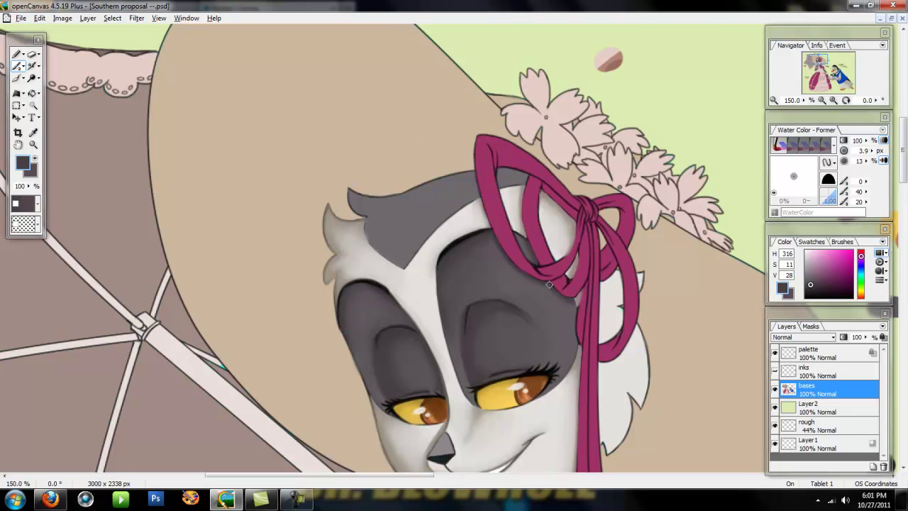
pyautogui.keyDown('alt'); pyautogui.click(454, 245); pyautogui.keyUp('alt')
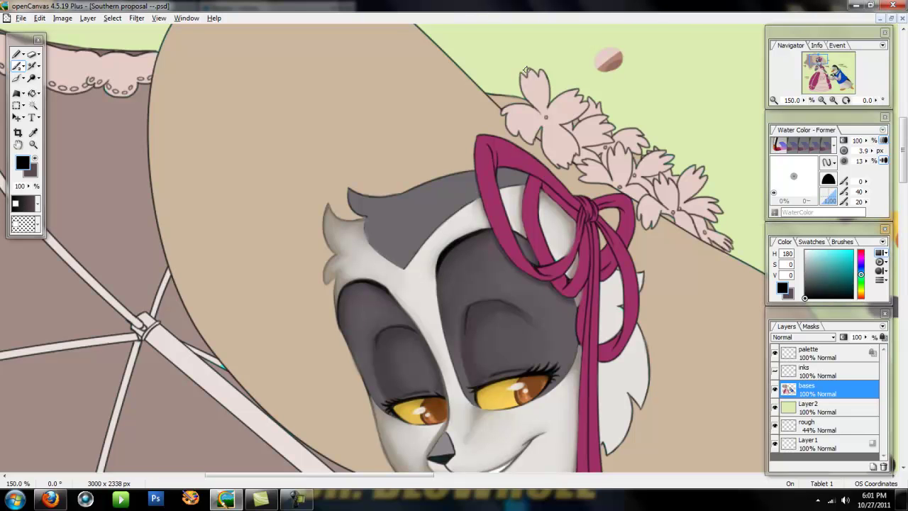
# Brush soft highlights onto the dark eye patches in lighter grey (H 318, S 5, V 48), enlarging the brush to 41.1 px.
pyautogui.click(809, 67)
pyautogui.keyDown('alt'); pyautogui.click(433, 160); pyautogui.keyUp('alt')
pyautogui.click(807, 275)
pyautogui.press(']')
pyautogui.press(']')
pyautogui.press(']')
pyautogui.press(']')
pyautogui.press(']')
pyautogui.press(']')
pyautogui.click(398, 232)
pyautogui.moveTo(315, 251); pyautogui.dragTo(318, 243)
pyautogui.press(']')
pyautogui.press(']')
pyautogui.click(822, 100)
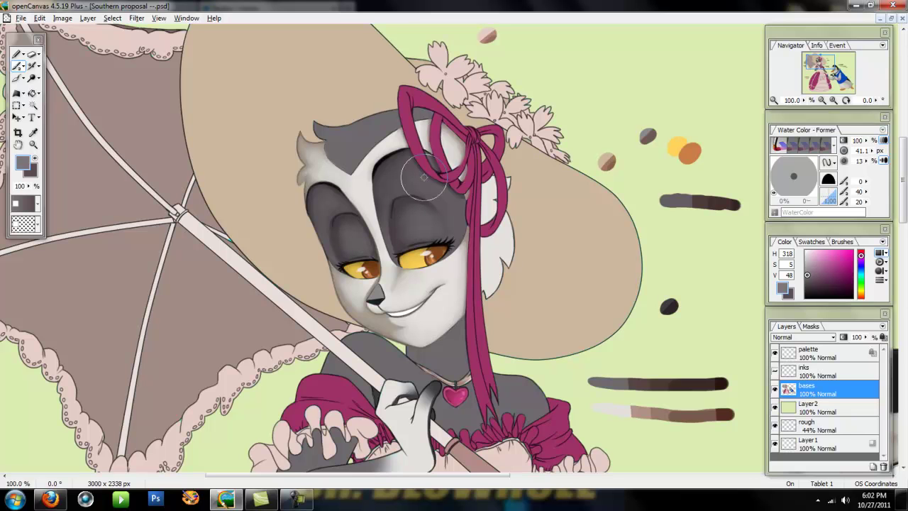
# Paint white highlights along the lower lip and chin, reducing the brush from 11.3 to 5.5 px.
pyautogui.keyDown('alt'); pyautogui.click(431, 316); pyautogui.keyUp('alt')
pyautogui.moveTo(805, 256); pyautogui.dragTo(794, 248)
pyautogui.press('[')
pyautogui.press('[')
pyautogui.press('[')
pyautogui.press('[')
pyautogui.press('[')
pyautogui.press('[')
pyautogui.press('[')
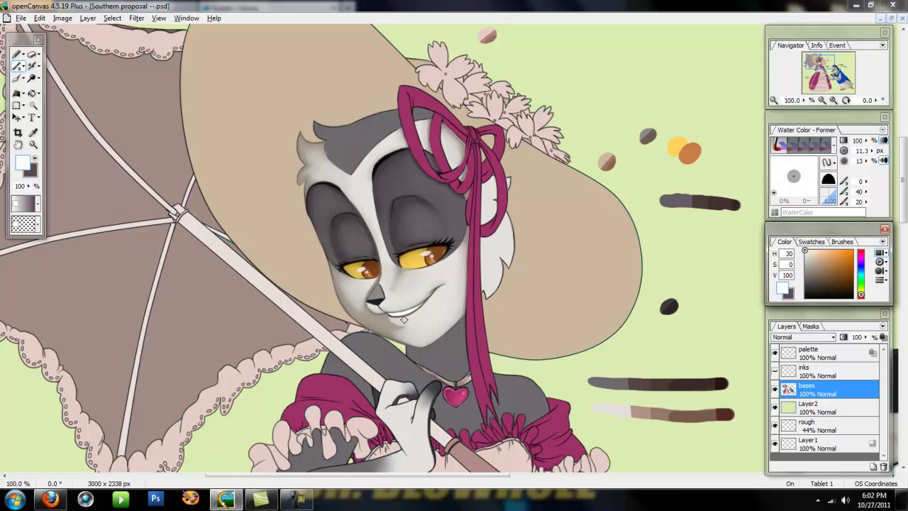
pyautogui.moveTo(404, 316); pyautogui.dragTo(420, 311)
pyautogui.press('[')
pyautogui.press('[')
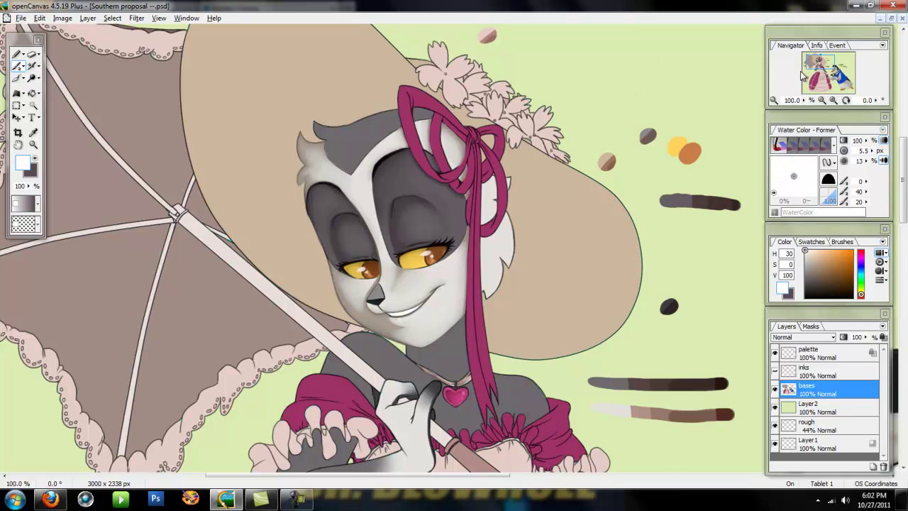
# Shade the forehead tuft's upper edge in dark grey (H 301, S 8, V 29), enlarging the brush to 9.1 px.
pyautogui.moveTo(903, 182); pyautogui.dragTo(903, 185)
pyautogui.keyDown('alt'); pyautogui.click(677, 183); pyautogui.keyUp('alt')
pyautogui.click(810, 285)
pyautogui.scroll(3, 328, 173)
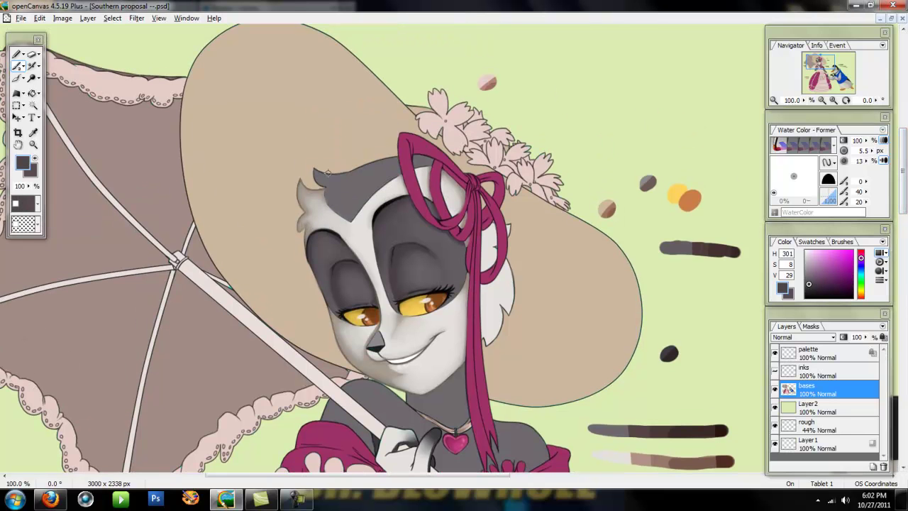
pyautogui.moveTo(314, 177)
pyautogui.mouseDown()
pyautogui.moveTo(316, 169)
pyautogui.moveTo(349, 173)
pyautogui.moveTo(394, 157)
pyautogui.mouseUp()
pyautogui.moveTo(332, 190)
pyautogui.mouseDown()
pyautogui.moveTo(327, 200)
pyautogui.moveTo(336, 178)
pyautogui.moveTo(344, 176)
pyautogui.moveTo(334, 195)
pyautogui.moveTo(393, 159)
pyautogui.mouseUp()
pyautogui.press(']')
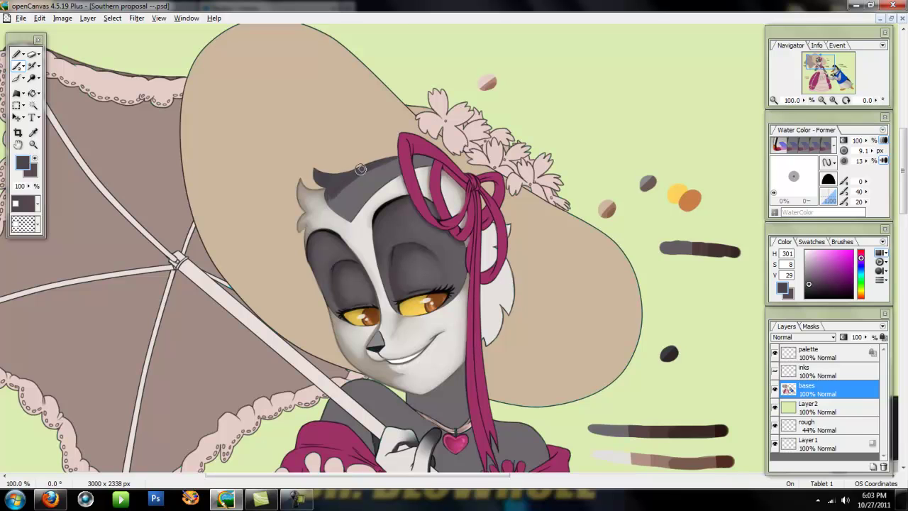
# Extend the tuft's shading toward the white fur and blend it in mid grey with a 20.0 px brush.
pyautogui.moveTo(333, 191); pyautogui.dragTo(333, 204)
pyautogui.keyDown('alt'); pyautogui.click(356, 177); pyautogui.keyUp('alt')
pyautogui.press(']')
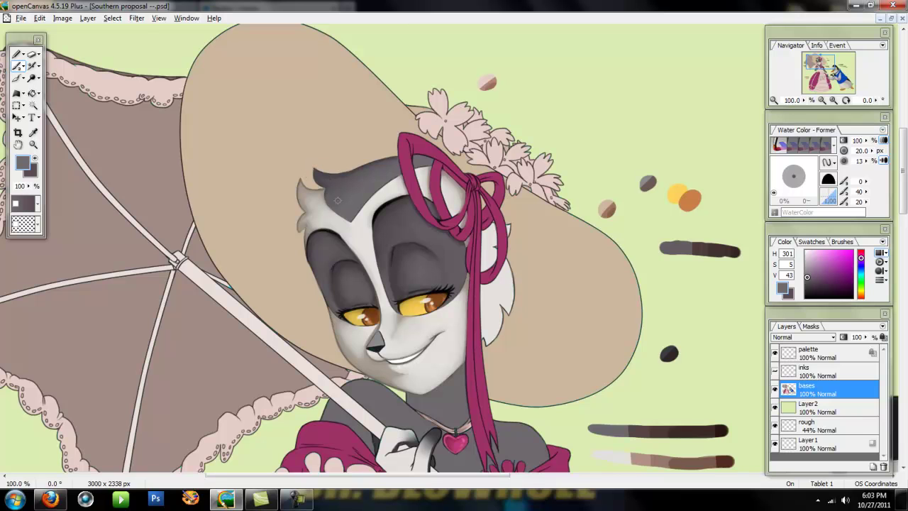
# Darken the tuft's curled tip in dark grey with a 9.1 px brush, then a smaller one.
pyautogui.keyDown('alt'); pyautogui.click(324, 175); pyautogui.keyUp('alt')
pyautogui.press('[')
pyautogui.press('[')
pyautogui.press('[')
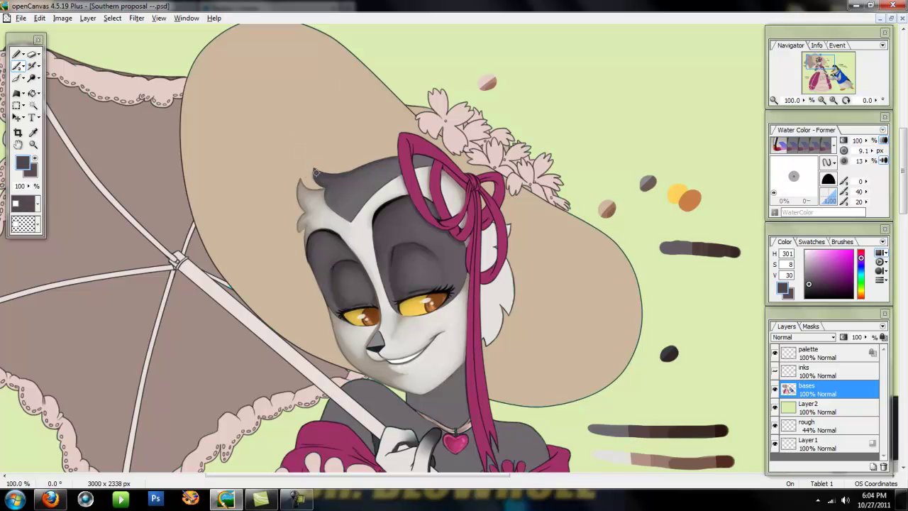
pyautogui.press('[')
# Blend the shading across the grey tuft toward the ribbon in mid grey, varying the brush around 9.1 px.
pyautogui.keyDown('alt'); pyautogui.click(365, 190); pyautogui.keyUp('alt')
pyautogui.press(']')
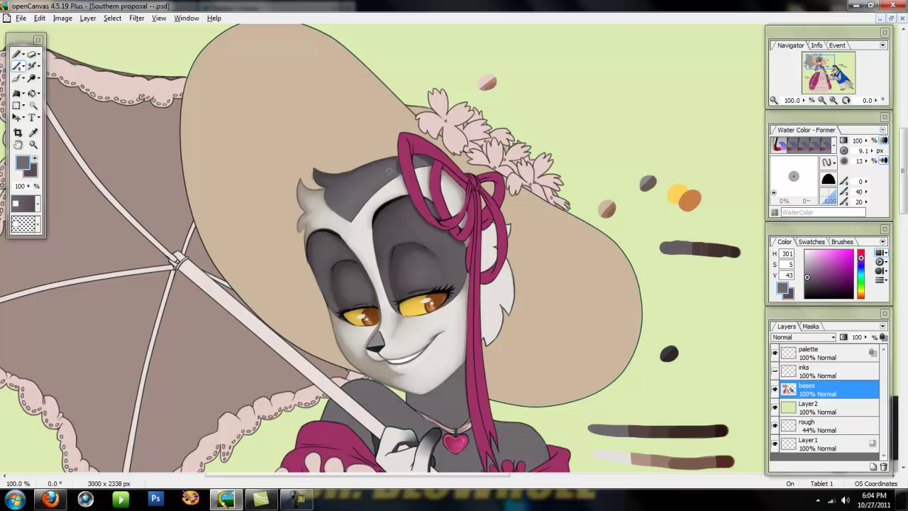
pyautogui.press('[')
pyautogui.press(']')
pyautogui.press(']')
# Touch up the edge between the white fur and tuft in off-white (H 30, S 3, V 89), reducing the brush to 3.9 px, and sample dark grey.
pyautogui.keyDown('alt'); pyautogui.click(612, 457); pyautogui.keyUp('alt')
pyautogui.press('[')
pyautogui.press('[')
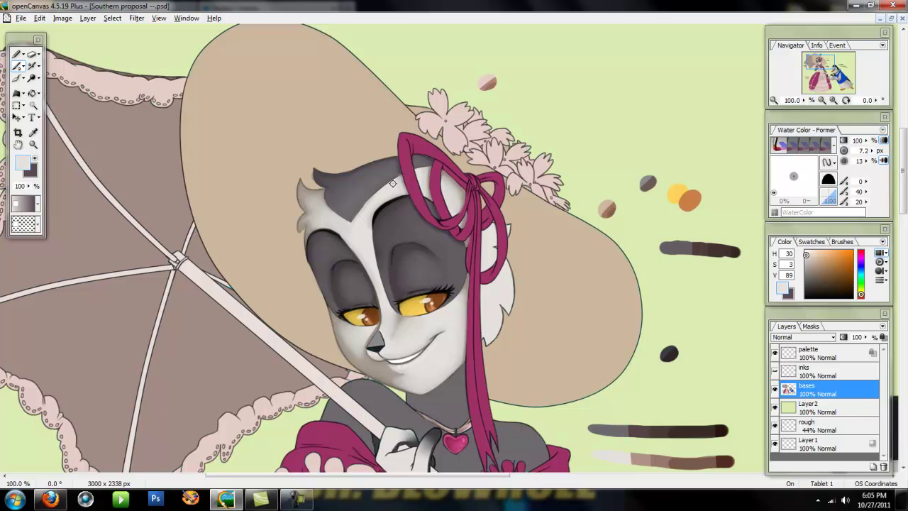
pyautogui.press('[')
pyautogui.press('[')
pyautogui.moveTo(381, 303); pyautogui.dragTo(370, 273)
pyautogui.keyDown('alt'); pyautogui.click(389, 292); pyautogui.keyUp('alt')
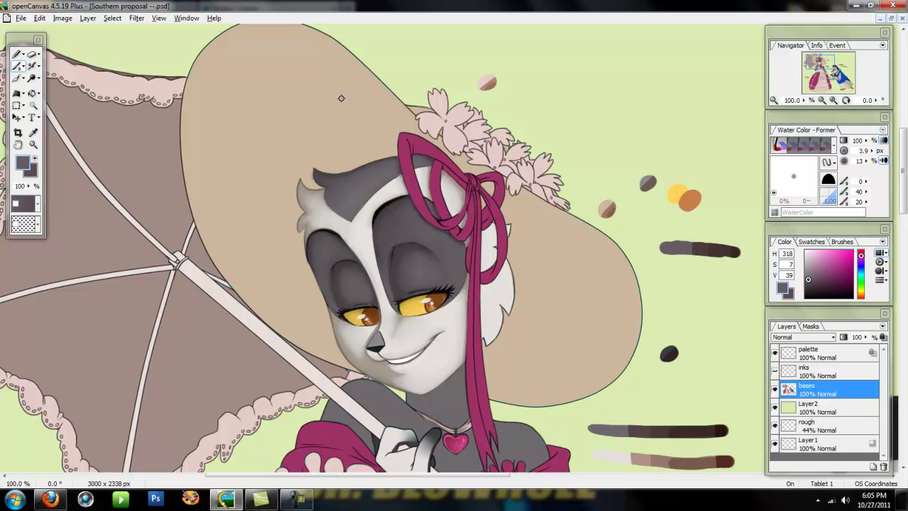
# Define the nose bridge's edge in dark grey (H 301, S 5, V 31) with a 2.5 px watercolor brush at 150% zoom.
pyautogui.moveTo(903, 170); pyautogui.dragTo(903, 183)
pyautogui.keyDown('alt'); pyautogui.click(383, 213); pyautogui.keyUp('alt')
pyautogui.press(']')
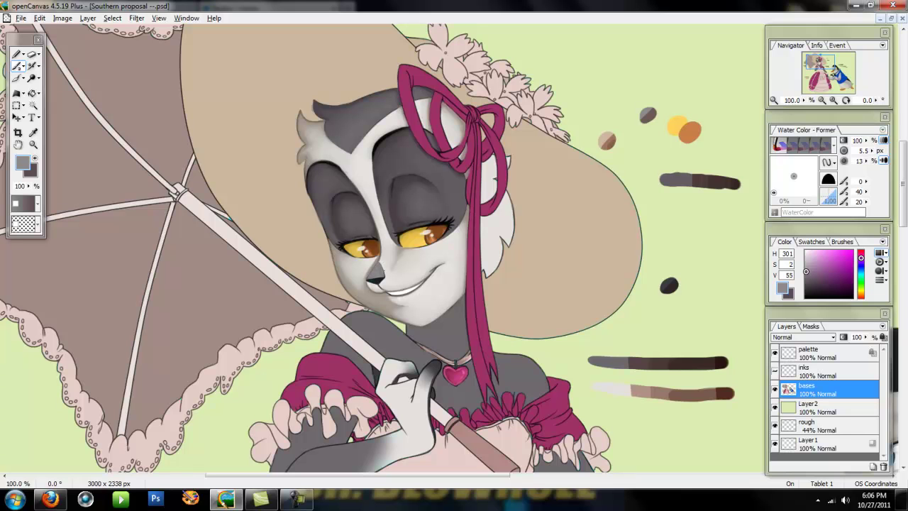
pyautogui.click(807, 283)
pyautogui.press('u')
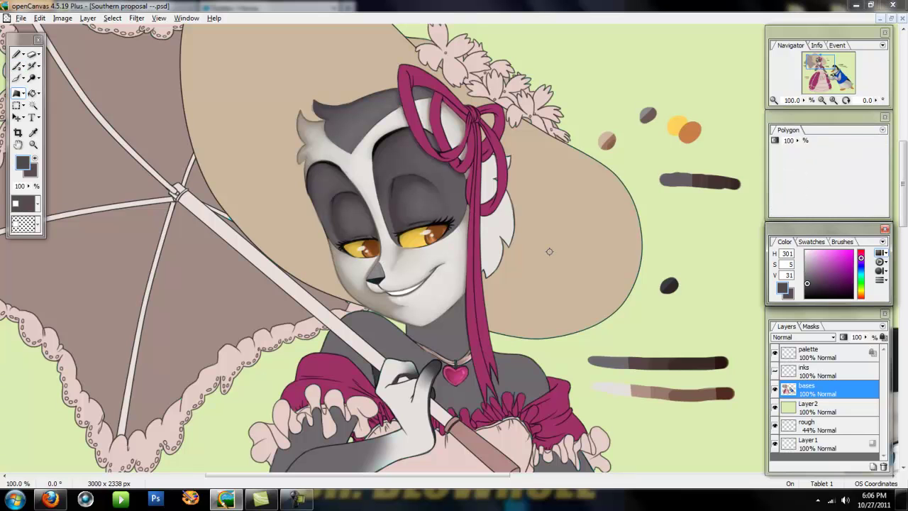
pyautogui.click(17, 65)
pyautogui.press('[')
pyautogui.click(833, 100)
pyautogui.click(340, 267)
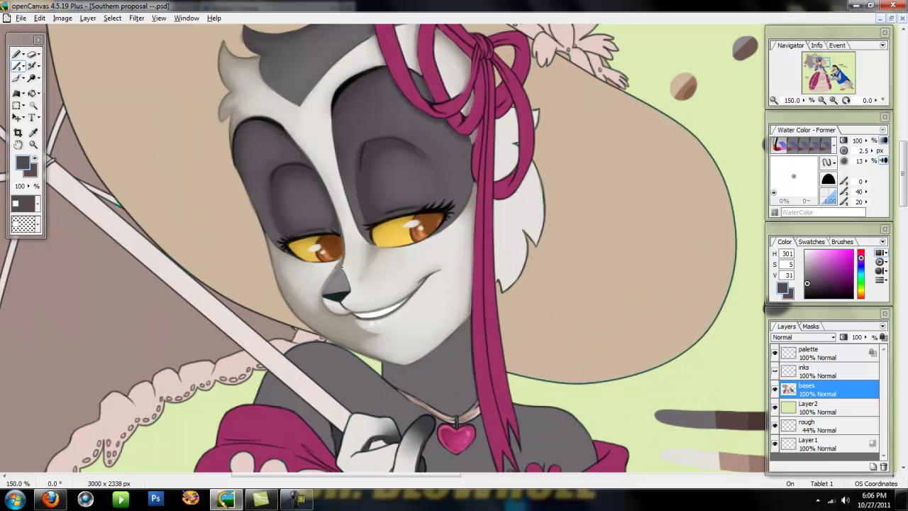
# Darken the nose tip in black with a 3.9 px brush and soften the adjoining fur in off-white, enlarging the brush to 16.7 px.
pyautogui.keyDown('alt'); pyautogui.click(344, 297); pyautogui.keyUp('alt')
pyautogui.press(']')
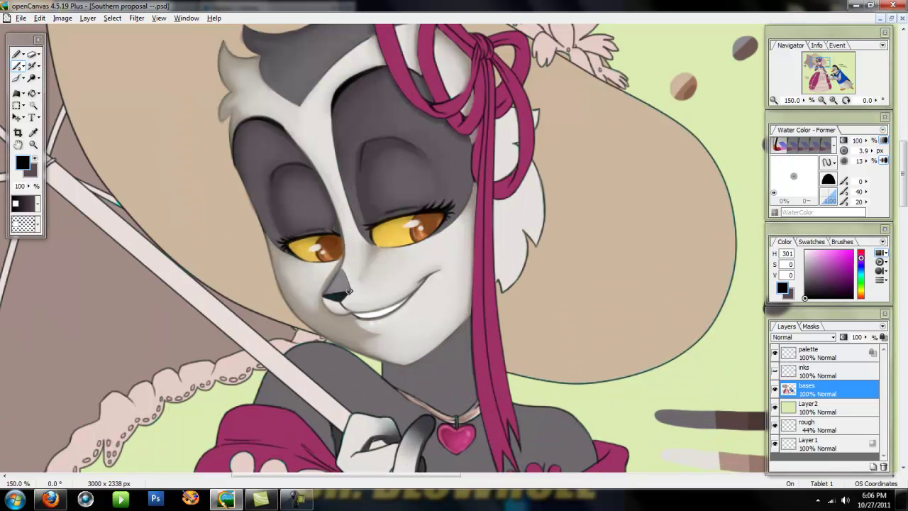
pyautogui.keyDown('alt'); pyautogui.click(689, 458); pyautogui.keyUp('alt')
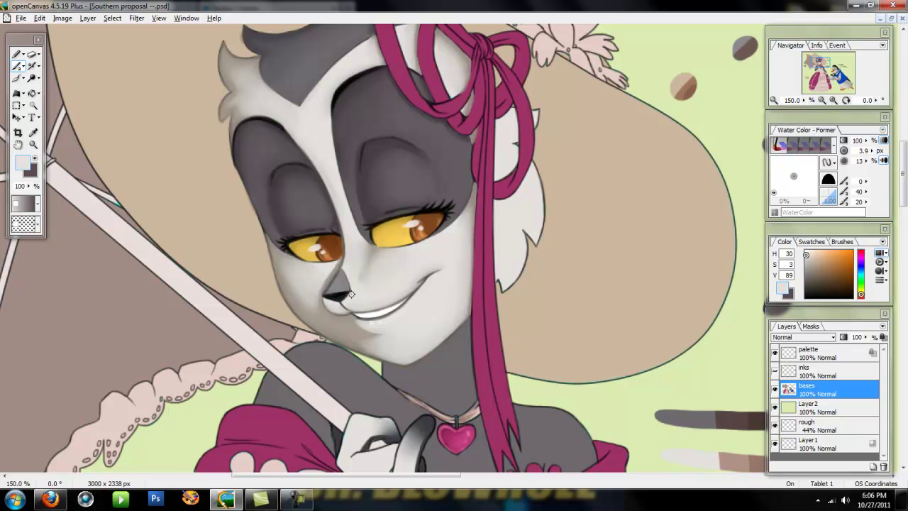
pyautogui.press(']')
pyautogui.press(']')
pyautogui.press(']')
pyautogui.press(']')
pyautogui.press(']')
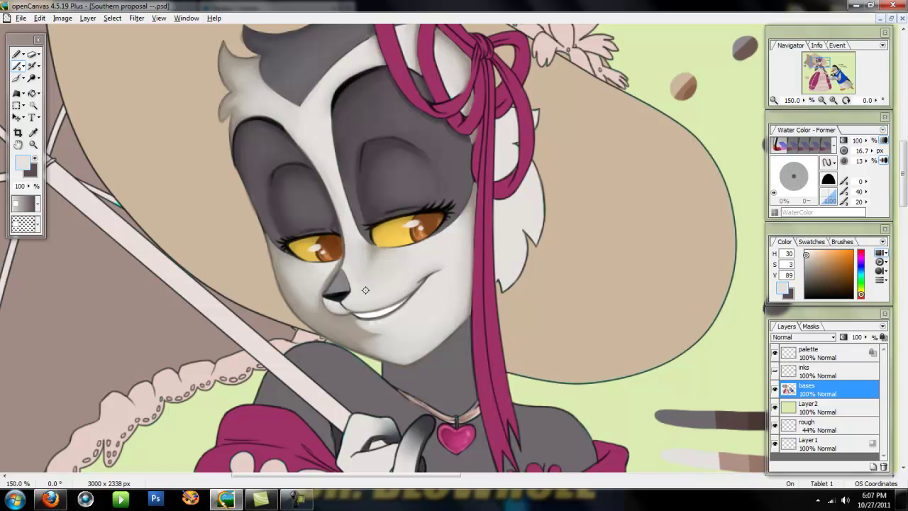
# Shade the hat ribbon's bow loops in dark magenta (H 342, S 74, V 48), reducing the brush to 5.5 px at 100% zoom.
pyautogui.click(822, 101)
pyautogui.moveTo(903, 218)
pyautogui.mouseDown()
pyautogui.moveTo(903, 247)
pyautogui.moveTo(903, 218)
pyautogui.mouseUp()
pyautogui.click(819, 60)
pyautogui.click(820, 72)
pyautogui.keyDown('alt'); pyautogui.click(89, 267); pyautogui.keyUp('alt')
pyautogui.click(826, 57)
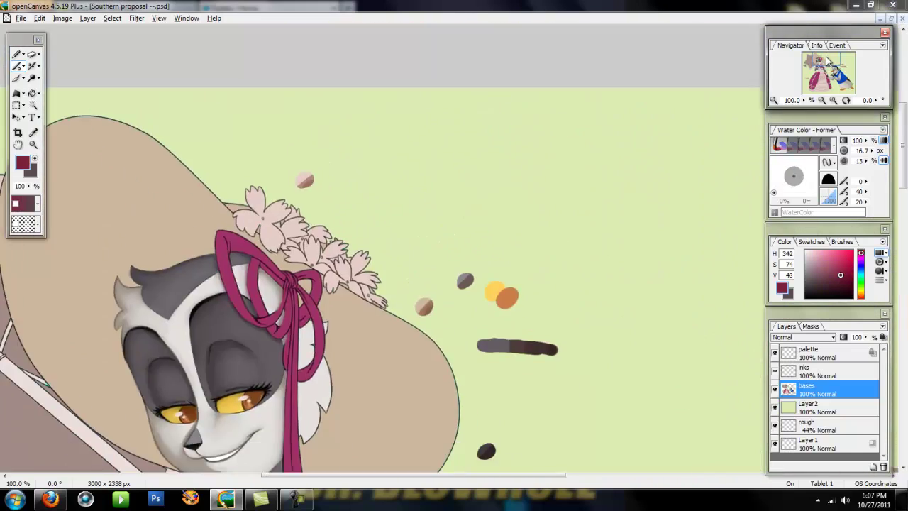
pyautogui.moveTo(826, 58); pyautogui.dragTo(824, 62)
pyautogui.press('[')
pyautogui.press('[')
pyautogui.press('[')
pyautogui.moveTo(903, 185); pyautogui.dragTo(903, 180)
pyautogui.moveTo(480, 476); pyautogui.dragTo(466, 478)
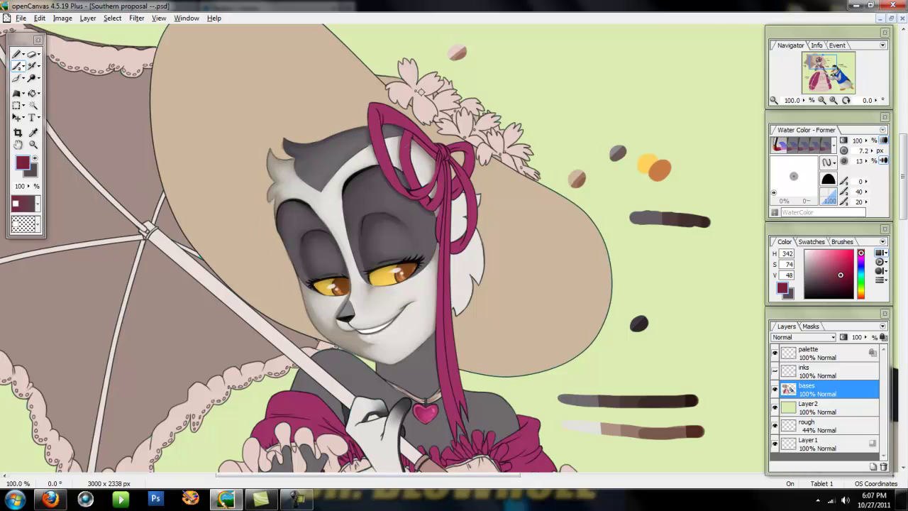
pyautogui.press('[')
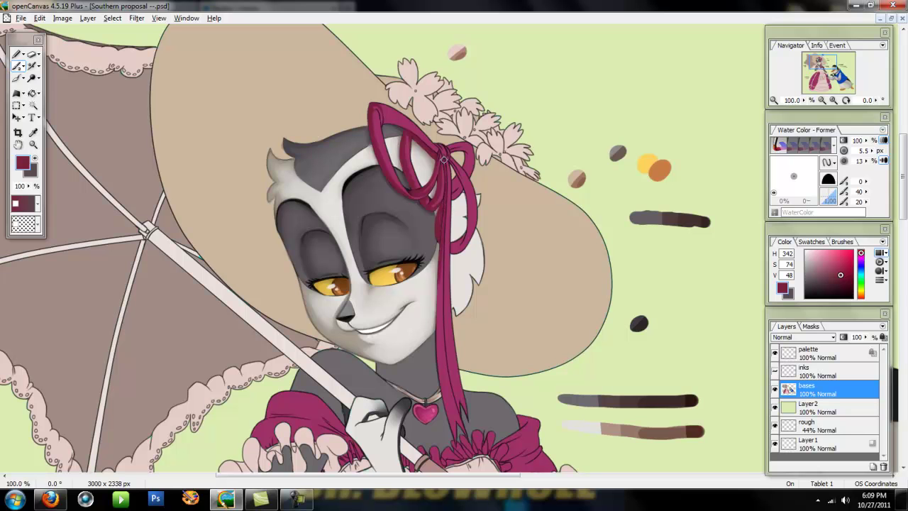
# Shade the hanging ribbon tails from the knot down to their tips with the 5.5 px dark magenta brush.
pyautogui.moveTo(440, 260)
pyautogui.mouseDown()
pyautogui.moveTo(438, 342)
pyautogui.moveTo(450, 417)
pyautogui.mouseUp()
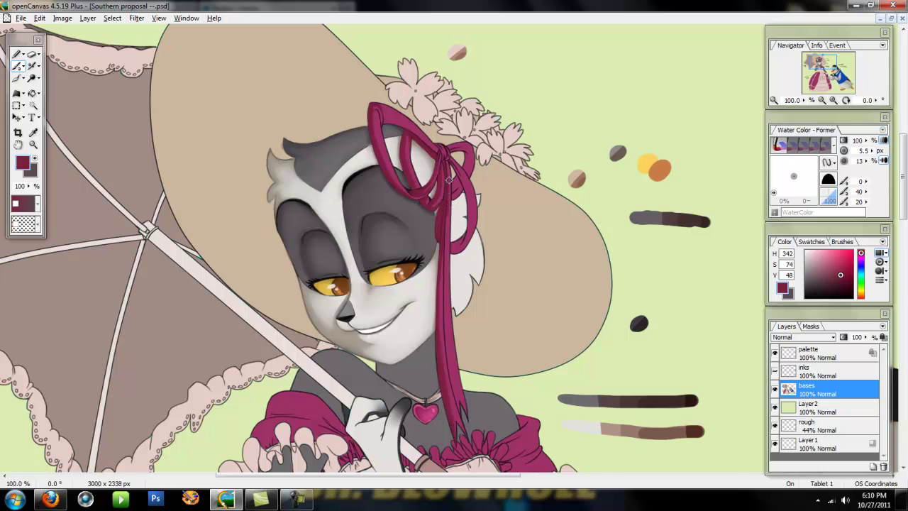
pyautogui.moveTo(447, 210); pyautogui.dragTo(445, 289)
pyautogui.moveTo(446, 249); pyautogui.dragTo(446, 316)
pyautogui.moveTo(447, 278); pyautogui.dragTo(456, 397)
pyautogui.moveTo(447, 309)
pyautogui.mouseDown()
pyautogui.moveTo(461, 418)
pyautogui.moveTo(467, 412)
pyautogui.mouseUp()
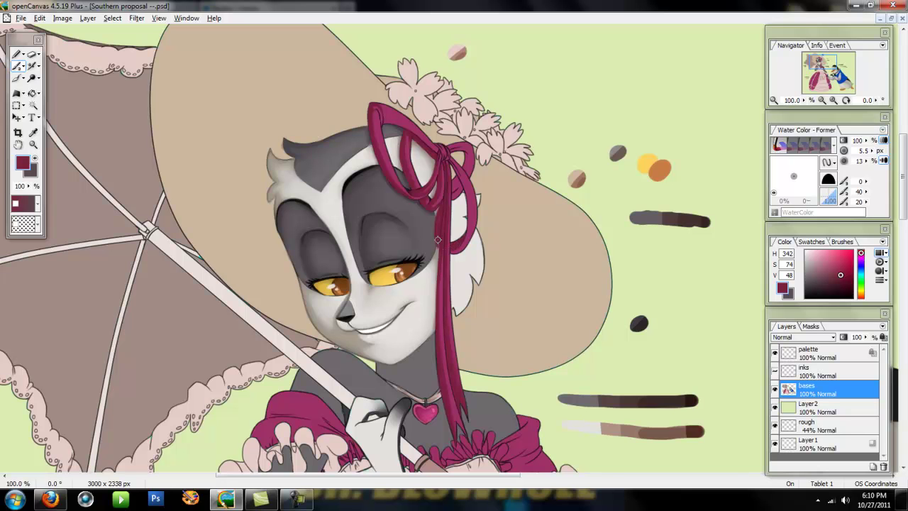
# Add dark magenta shading to the bow loops beside the ear and to the large upper loop.
pyautogui.moveTo(455, 169); pyautogui.dragTo(468, 230)
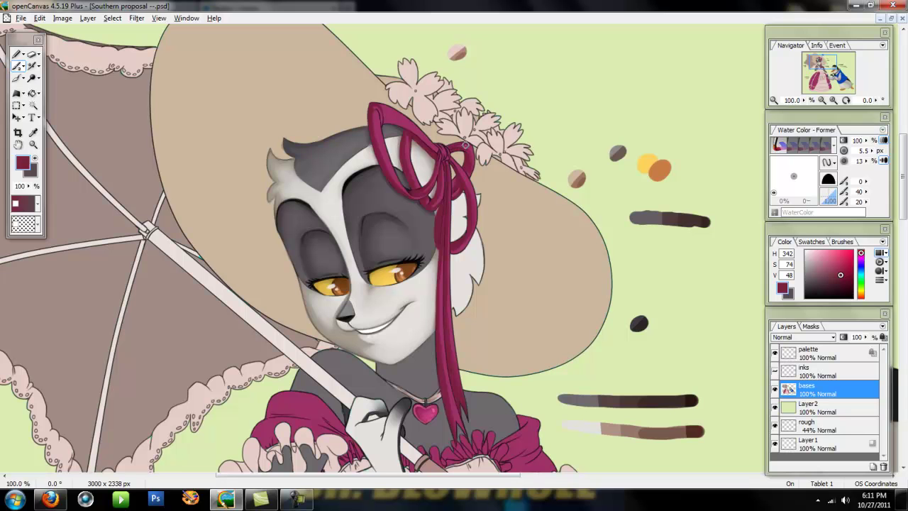
pyautogui.scroll(1, 385, 53)
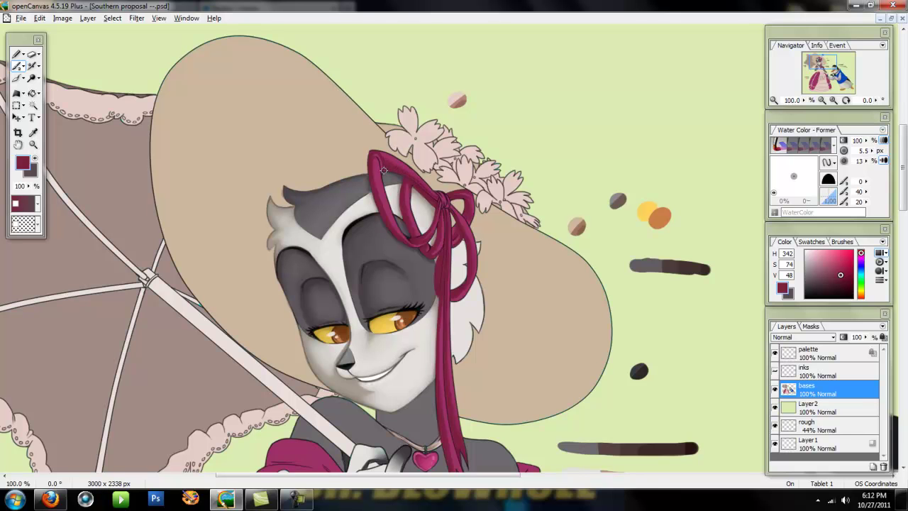
pyautogui.scroll(-1, 444, 202)
# Blend the shading on the bow and ribbon tails in mid magenta (H 332, S 69, V 62), using a brush around 7.2 px.
pyautogui.keyDown('alt'); pyautogui.click(438, 175); pyautogui.keyUp('alt')
pyautogui.press(']')
pyautogui.moveTo(442, 158); pyautogui.dragTo(441, 179)
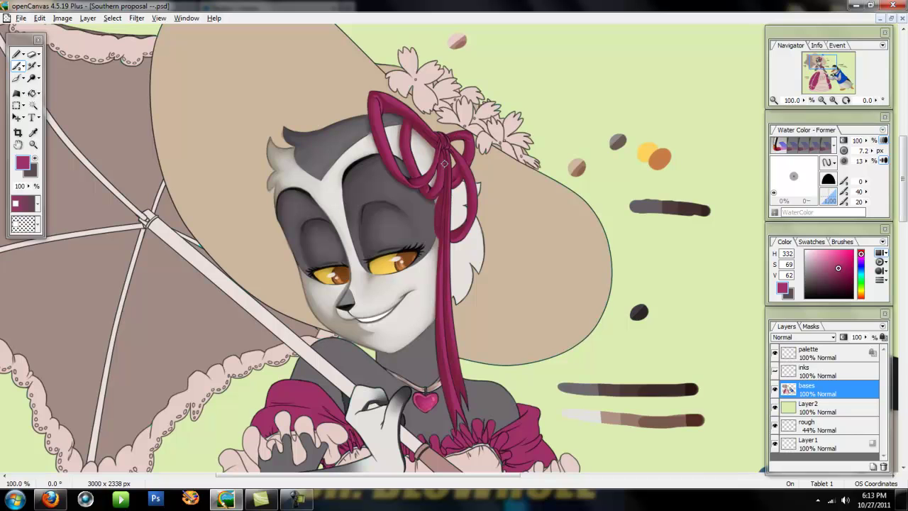
pyautogui.scroll(3, 445, 164)
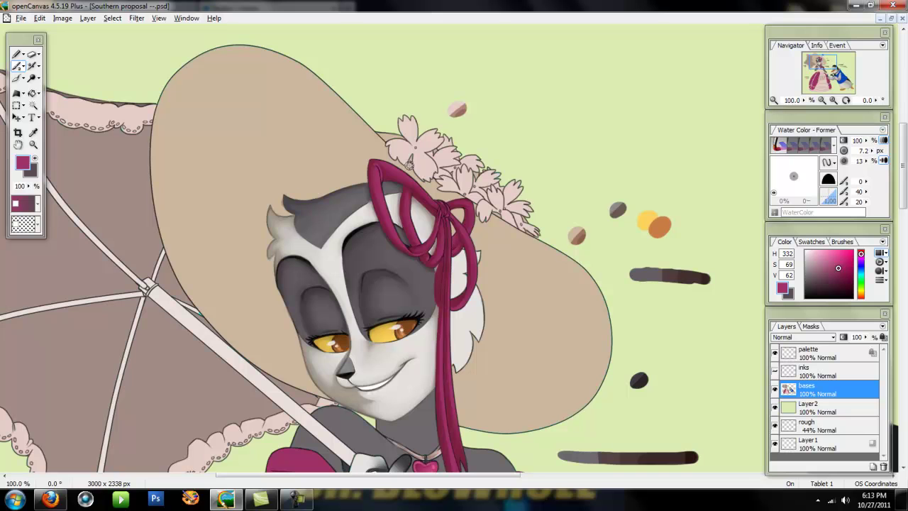
pyautogui.press('[')
pyautogui.scroll(-2, 448, 222)
pyautogui.press(']')
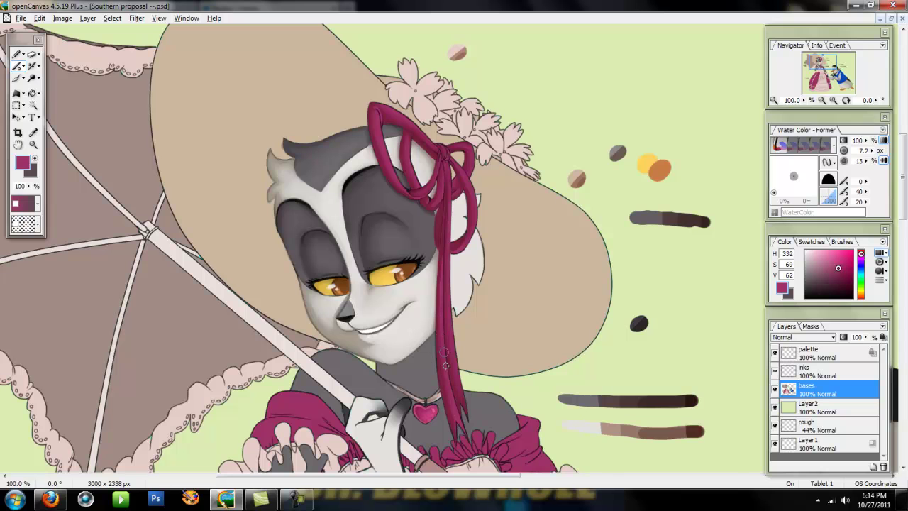
# Deepen the shadow where the ribbon hangs below the knot in dark magenta (H 341, S 74, V 47), and soften it in mid magenta.
pyautogui.press('[')
pyautogui.keyDown('alt'); pyautogui.click(437, 241); pyautogui.keyUp('alt')
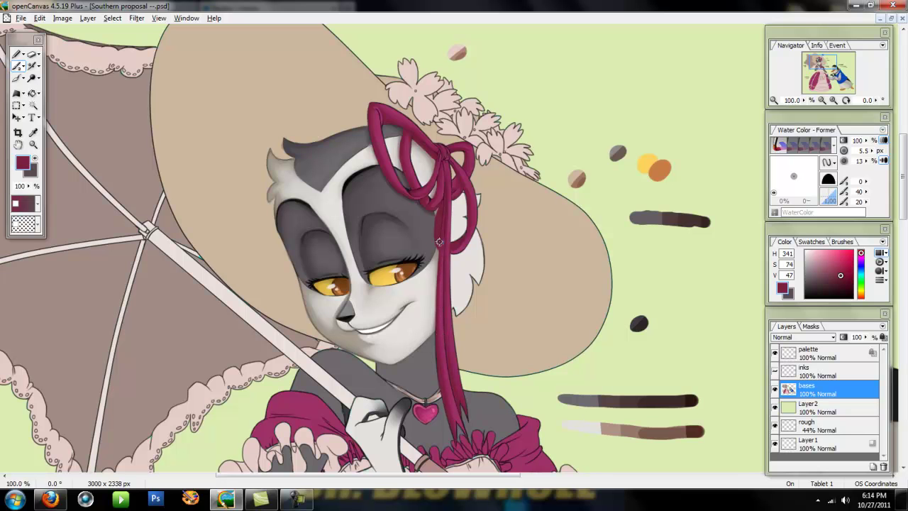
pyautogui.keyDown('alt'); pyautogui.click(309, 399); pyautogui.keyUp('alt')
pyautogui.press(']')
pyautogui.press('[')
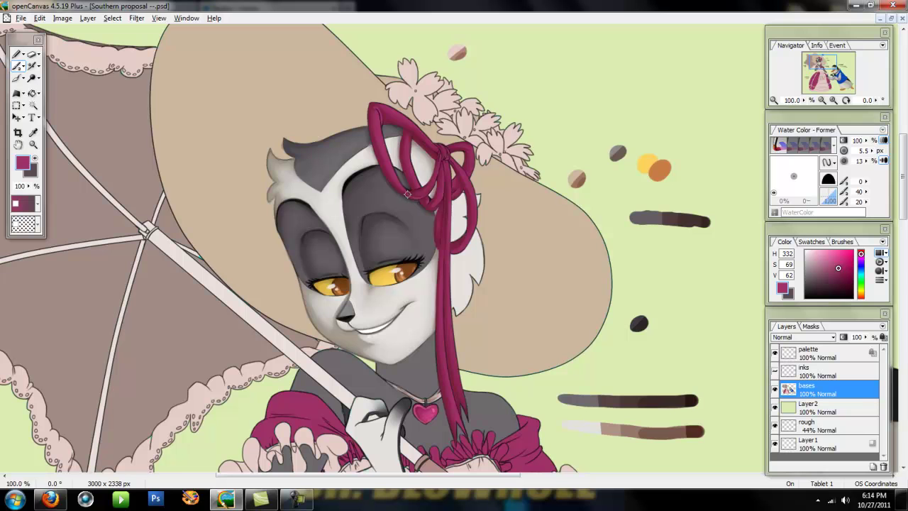
# Highlight the bow's large upper loop in light magenta (H 332, S 62, V 78), using a 13.8 px brush and a finer 7.2 px one.
pyautogui.press(']')
pyautogui.press(']')
pyautogui.press(']')
pyautogui.click(834, 260)
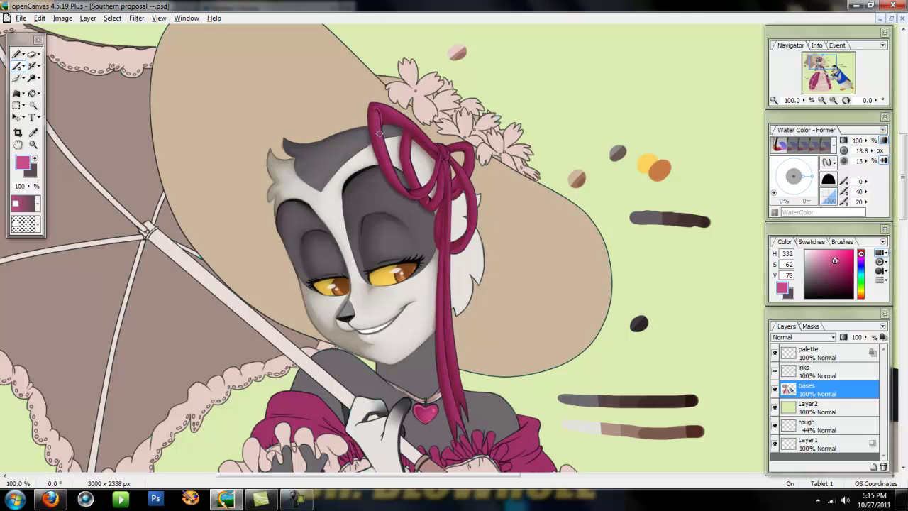
pyautogui.press('[')
pyautogui.press('[')
pyautogui.press('[')
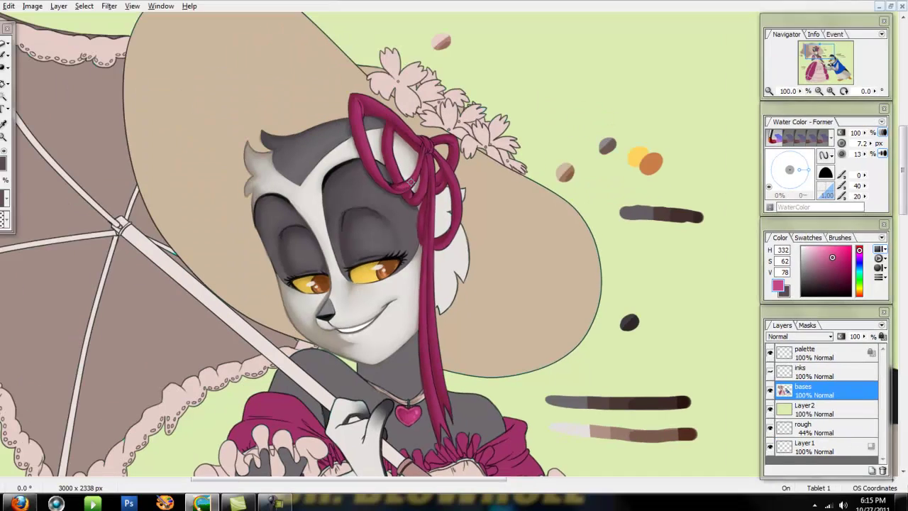
# Extend the light magenta highlights over the remaining bow loops, varying the brush between 7.2 and 13.8 px.
pyautogui.press(']')
pyautogui.press(']')
pyautogui.press(']')
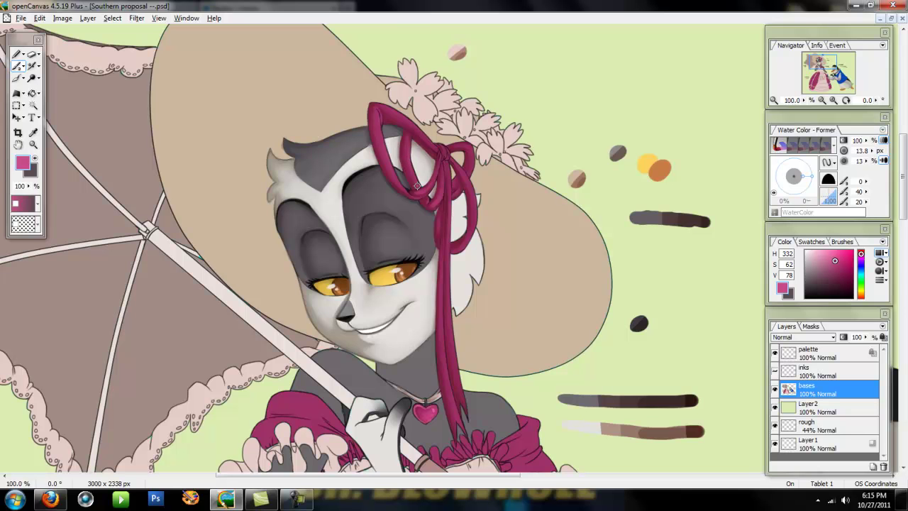
pyautogui.press('[')
pyautogui.press('[')
pyautogui.press('[')
pyautogui.press(']')
pyautogui.press(']')
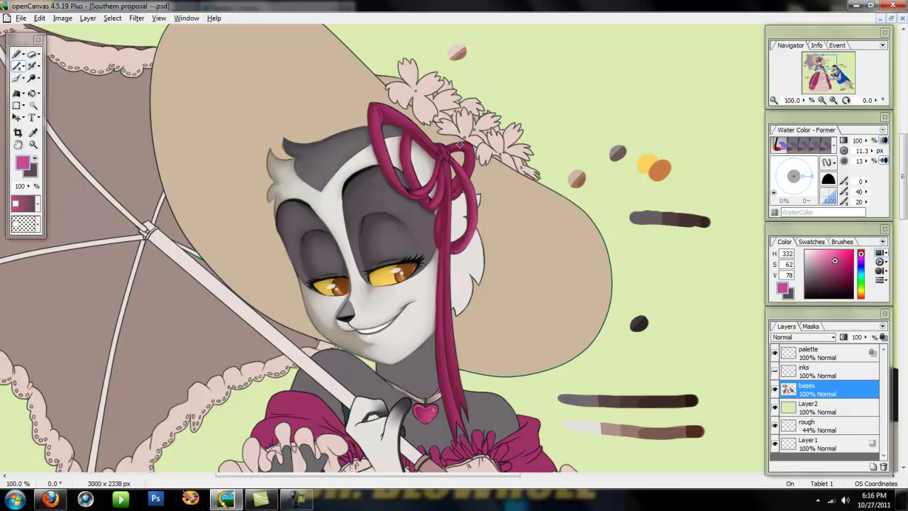
pyautogui.press('[')
pyautogui.press('[')
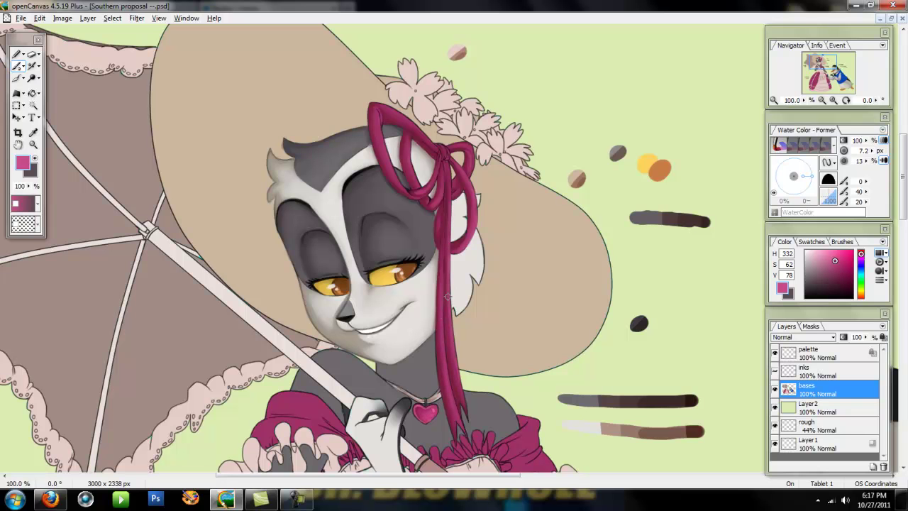
# Highlight the knot and the ribbon hanging beneath it in light magenta, starting with a 5.5 px brush and varying its size.
pyautogui.press('[')
pyautogui.moveTo(445, 221); pyautogui.dragTo(442, 260)
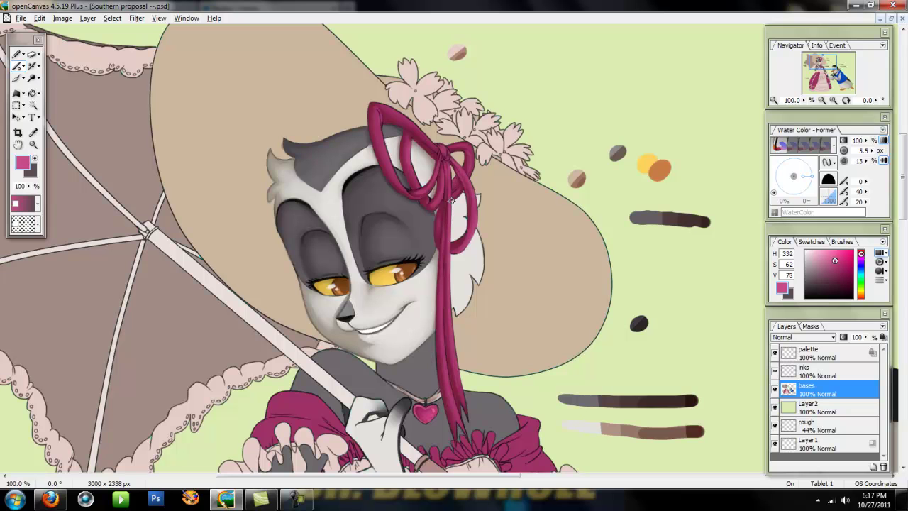
pyautogui.press(']')
pyautogui.press(']')
pyautogui.press(']')
pyautogui.press('[')
pyautogui.press('[')
pyautogui.press('[')
# Outline the bow's upper loops in dark maroon (H 342, S 82, V 27) with a fine 2.5 px brush at 150% zoom.
pyautogui.moveTo(821, 61)
pyautogui.mouseDown()
pyautogui.moveTo(814, 75)
pyautogui.moveTo(828, 66)
pyautogui.moveTo(820, 61)
pyautogui.mouseUp()
pyautogui.rightClick(214, 355)
pyautogui.click(845, 290)
pyautogui.click(833, 102)
pyautogui.press('[')
pyautogui.moveTo(420, 161); pyautogui.dragTo(408, 198)
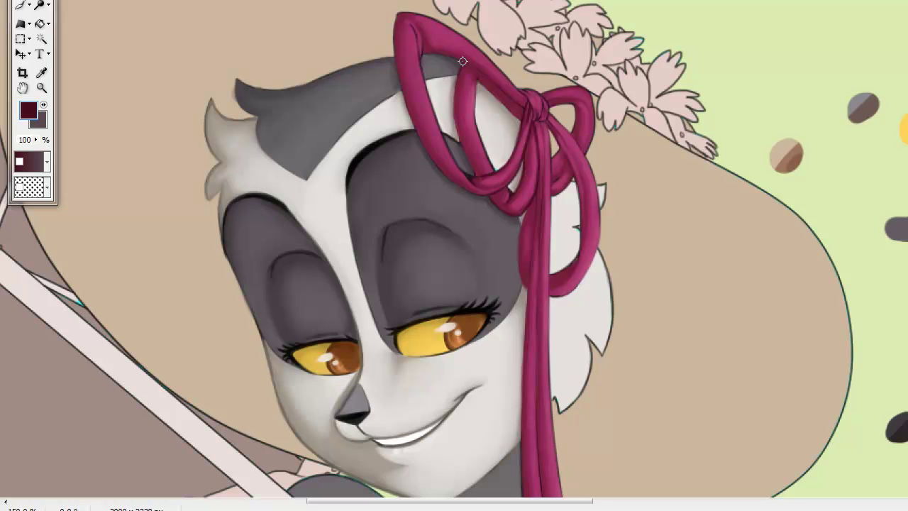
pyautogui.moveTo(477, 80); pyautogui.dragTo(476, 127)
pyautogui.moveTo(480, 85)
pyautogui.mouseDown()
pyautogui.moveTo(514, 116)
pyautogui.moveTo(541, 98)
pyautogui.moveTo(534, 96)
pyautogui.moveTo(622, 152)
pyautogui.mouseUp()
# Rotate the canvas to about 43.3° to outline the knot and lower loops in dark maroon, and restore the upright view with the watercolor brush active.
pyautogui.press('space')
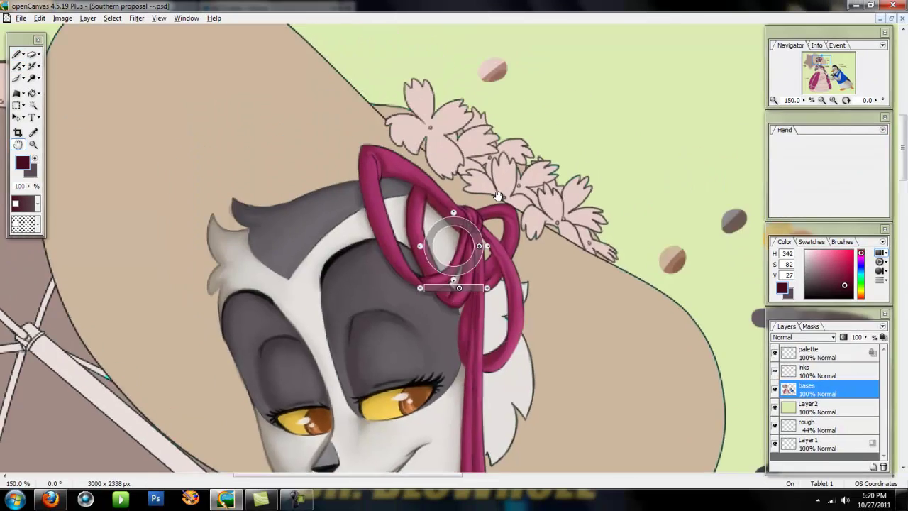
pyautogui.moveTo(499, 197); pyautogui.dragTo(510, 212)
pyautogui.moveTo(430, 254); pyautogui.dragTo(268, 160)
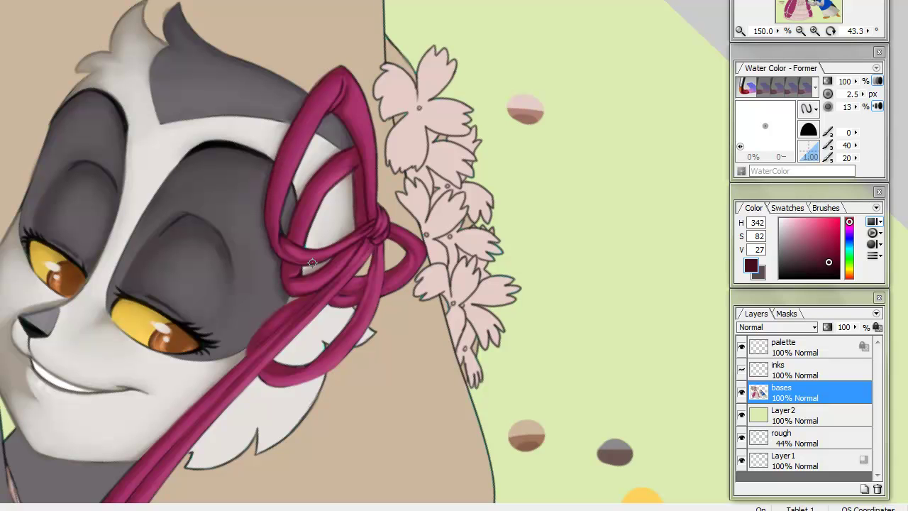
pyautogui.click(18, 145)
pyautogui.doubleClick(454, 245)
pyautogui.click(18, 67)
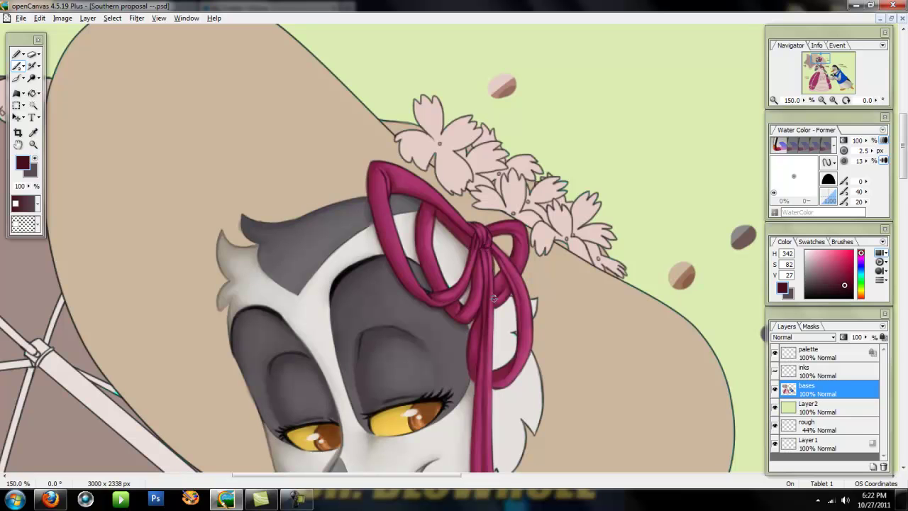
# Outline the hanging ribbon tails down to their pointed ends in dark maroon at 2.5 px, and refine the bow loops' outlines.
pyautogui.scroll(-5, 493, 342)
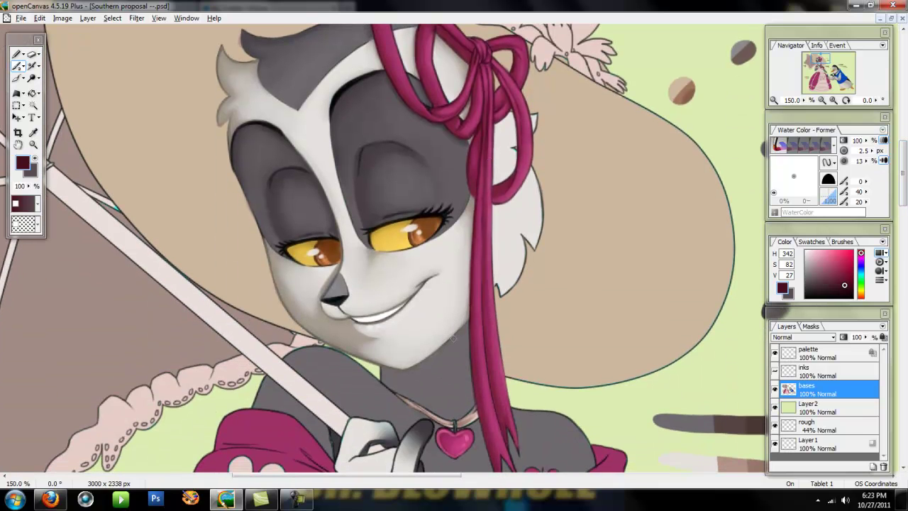
pyautogui.moveTo(488, 427); pyautogui.dragTo(482, 357)
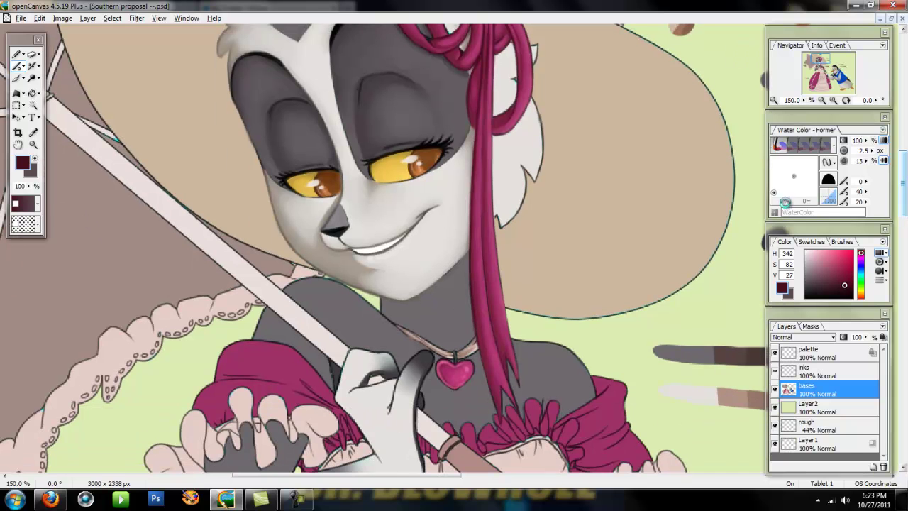
pyautogui.moveTo(501, 386); pyautogui.dragTo(500, 411)
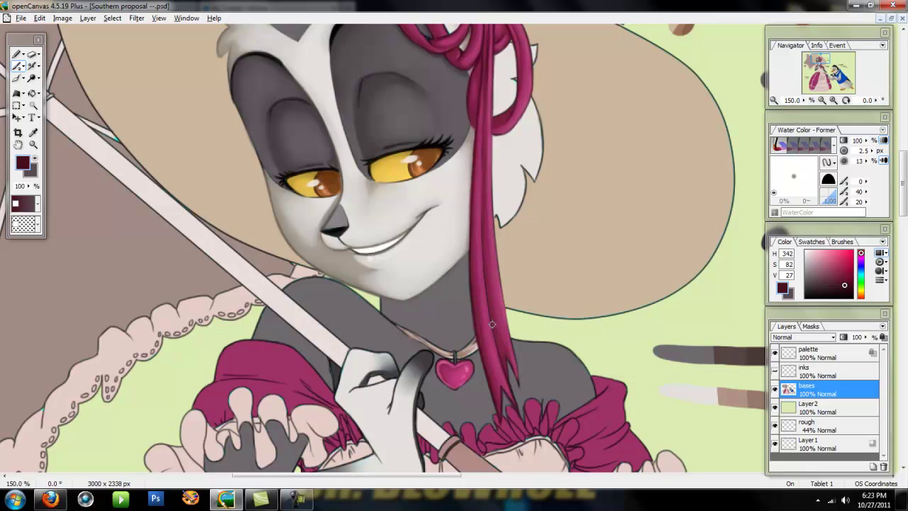
pyautogui.moveTo(483, 136); pyautogui.dragTo(481, 173)
pyautogui.moveTo(516, 356); pyautogui.dragTo(519, 378)
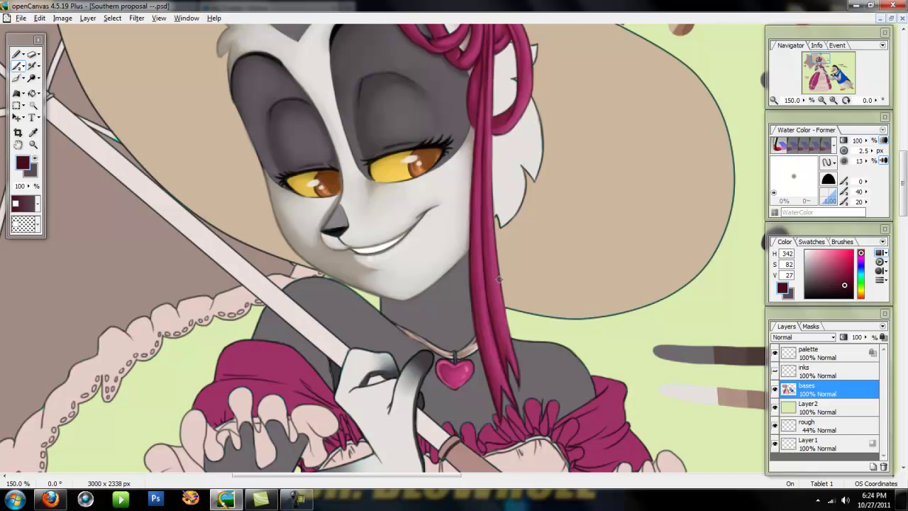
pyautogui.scroll(3, 492, 234)
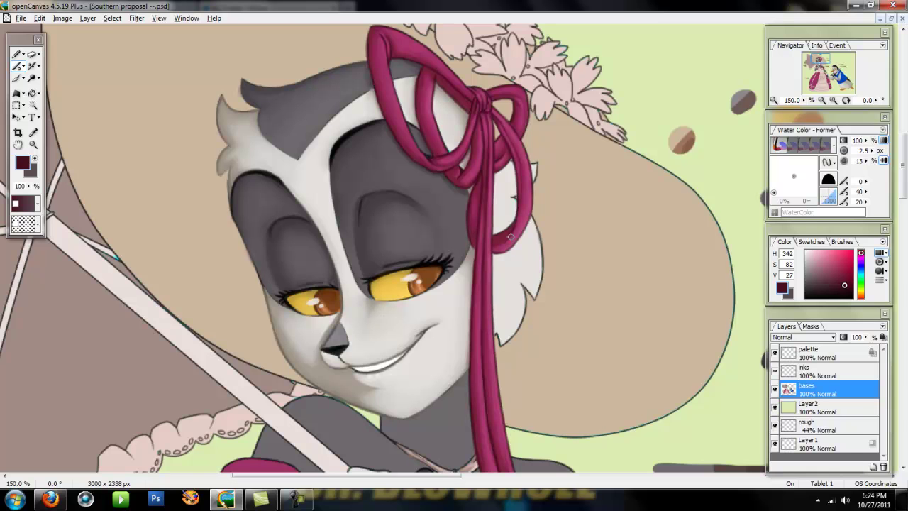
pyautogui.scroll(3, 520, 166)
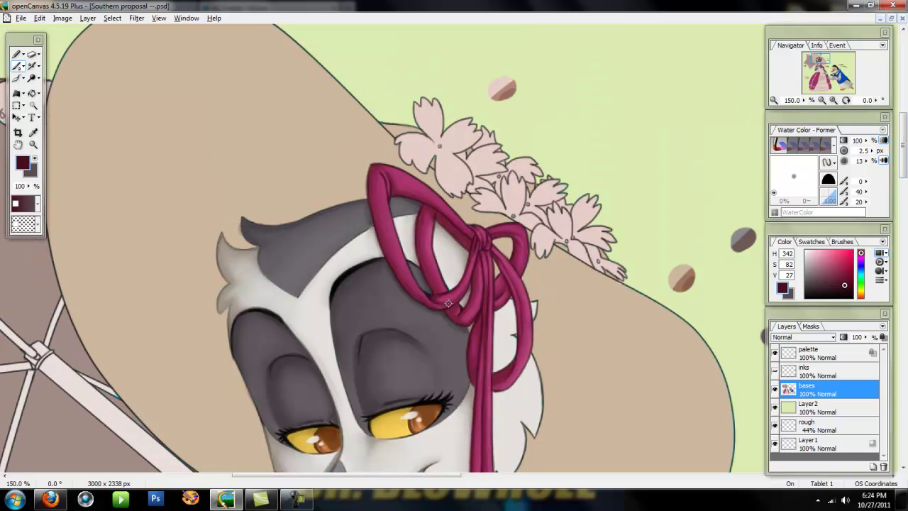